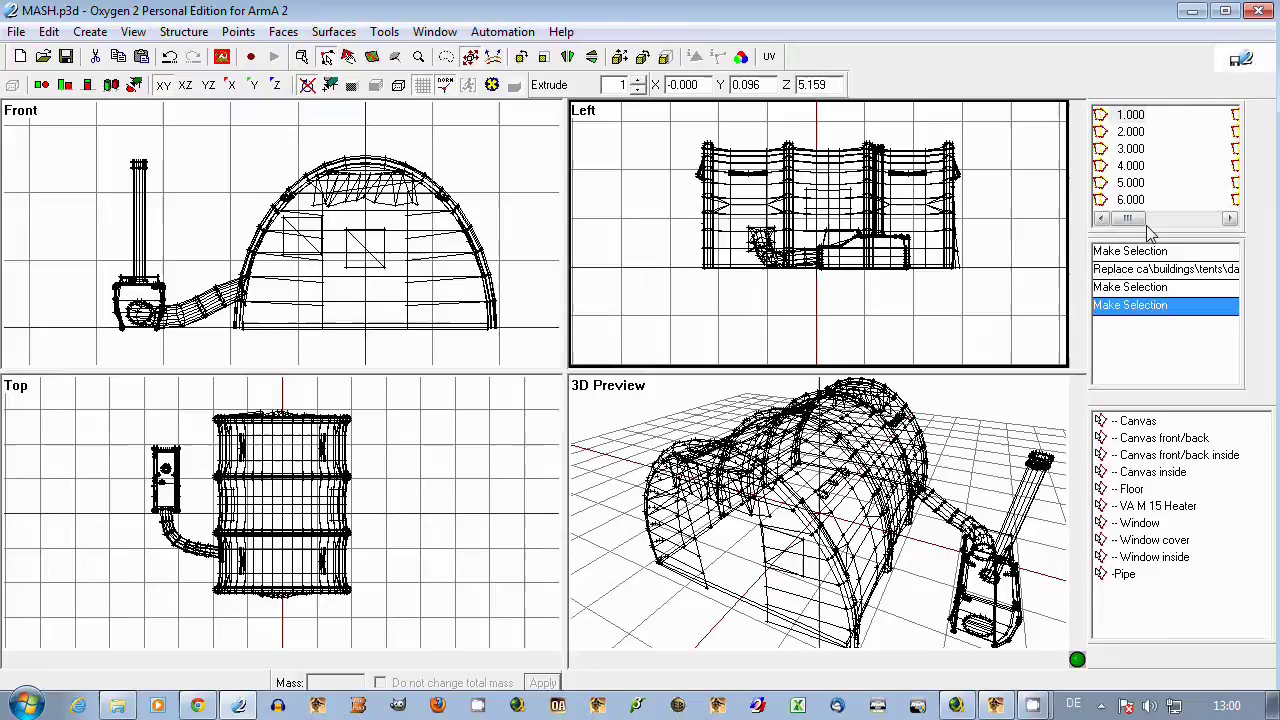
# Step: Detach the Named Selections panel into a floating window and dock it back beneath the history list
pyautogui.moveTo(1133, 228)
pyautogui.mouseDown()
pyautogui.moveTo(1211, 217)
pyautogui.moveTo(1122, 220)
pyautogui.mouseUp()
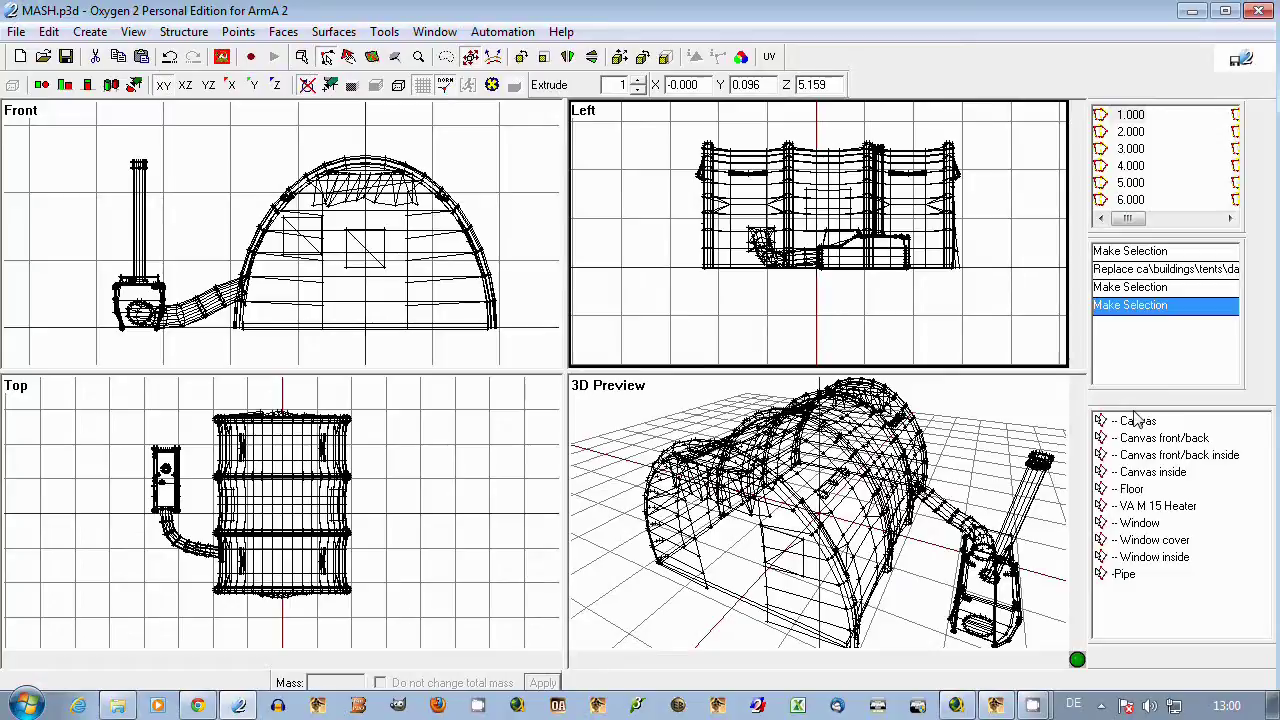
pyautogui.moveTo(1130, 415); pyautogui.dragTo(832, 278)
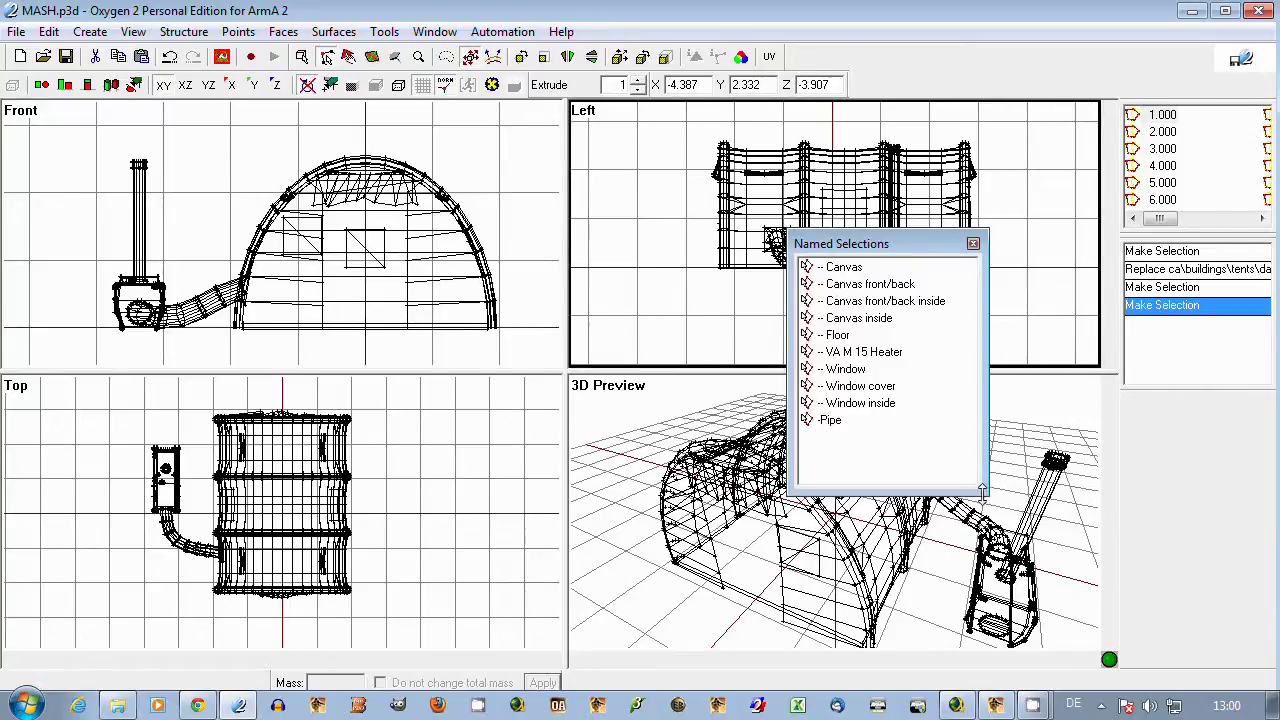
pyautogui.moveTo(980, 494); pyautogui.dragTo(898, 462)
pyautogui.moveTo(866, 252); pyautogui.dragTo(1189, 419)
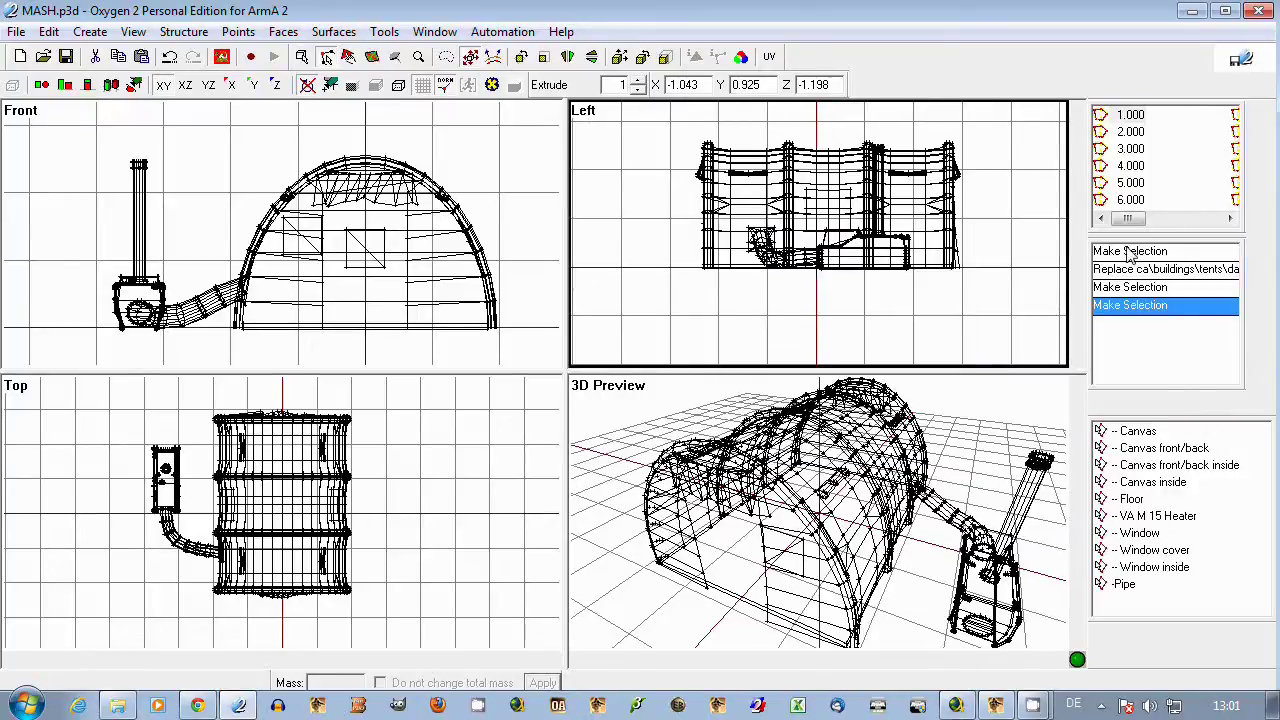
# Step: Shift the history list slightly down and revert the model to its first Make Selection entry
pyautogui.moveTo(1127, 243); pyautogui.dragTo(1133, 257)
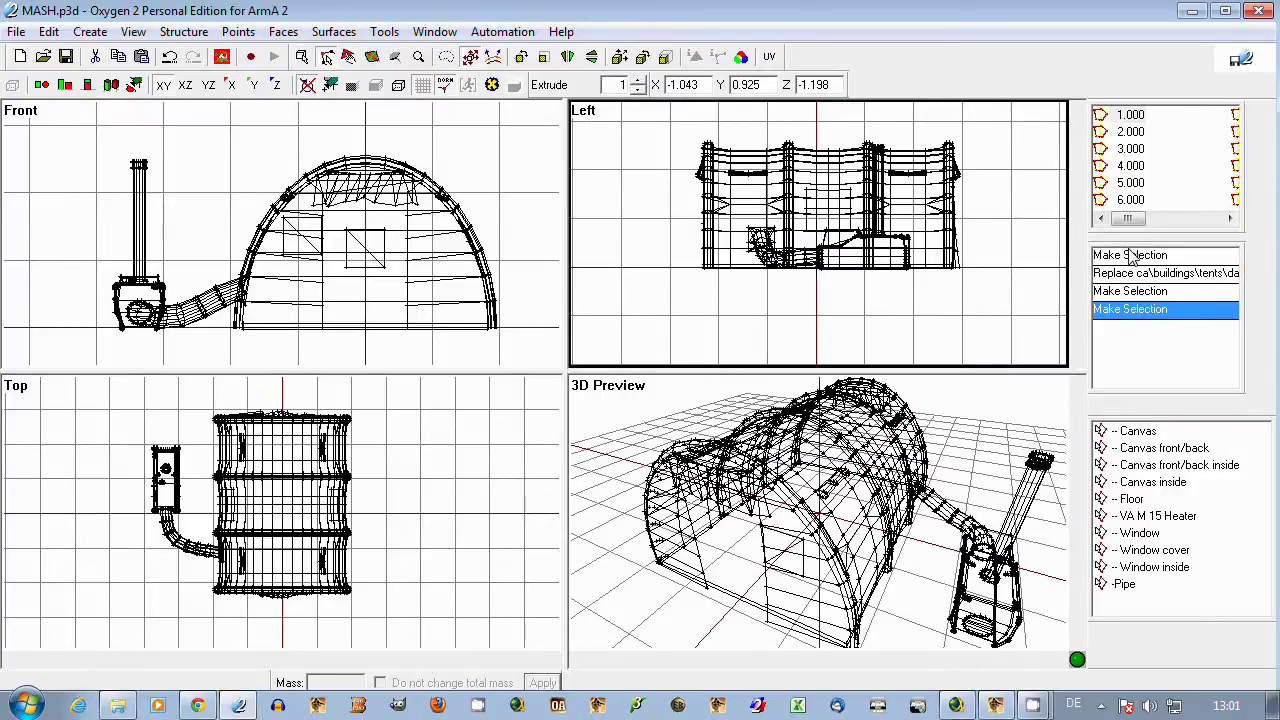
pyautogui.click(1133, 256)
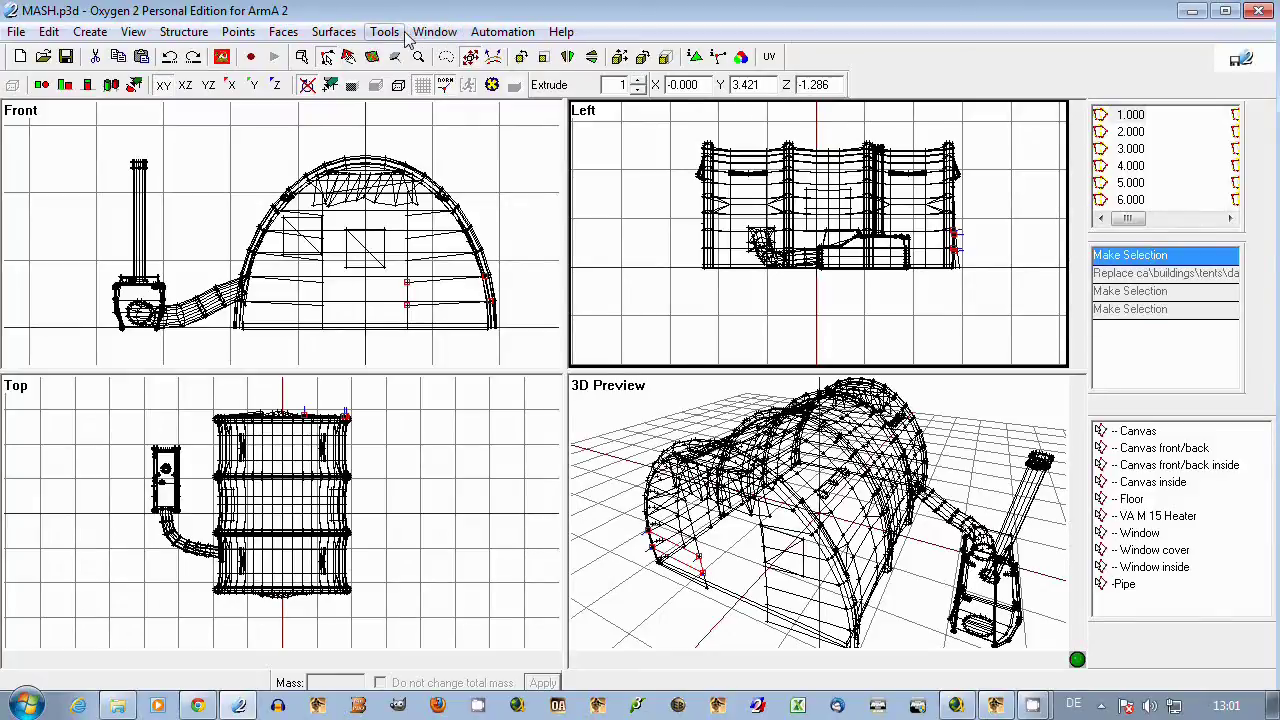
# Step: Examine the program options for background LOD display and Start in four views, leaving them enabled
pyautogui.click(14, 31)
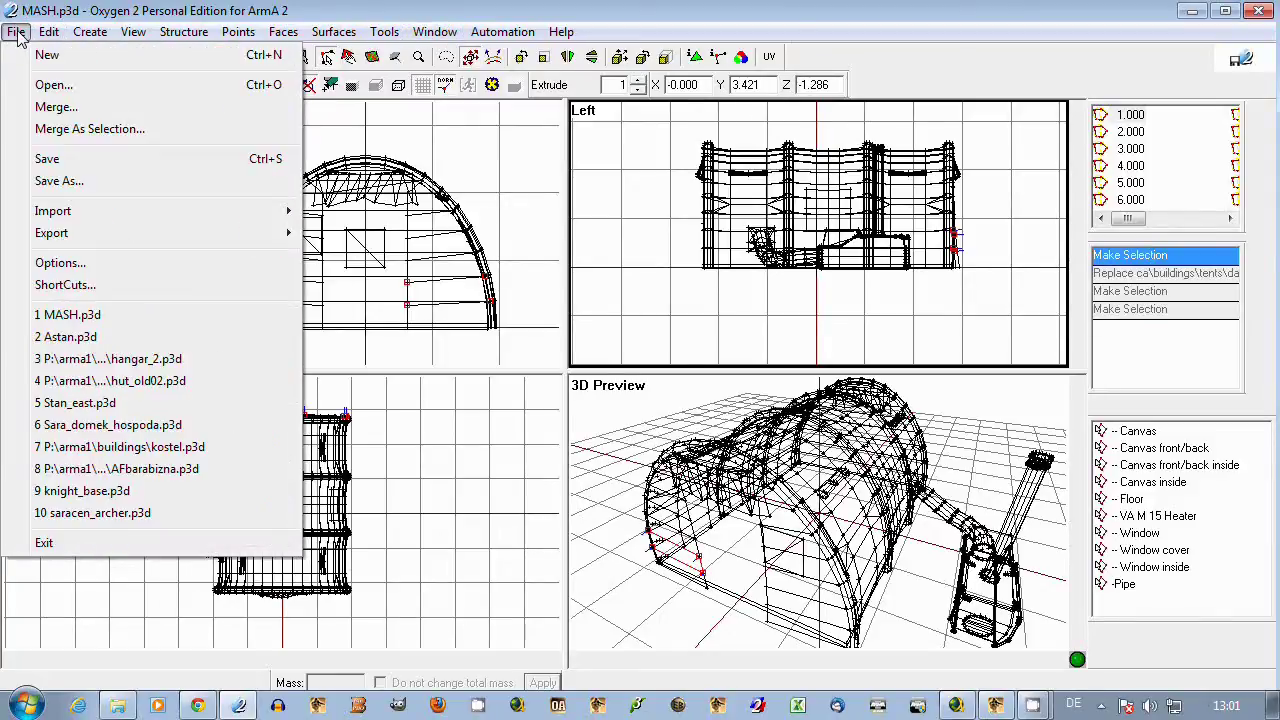
pyautogui.click(45, 263)
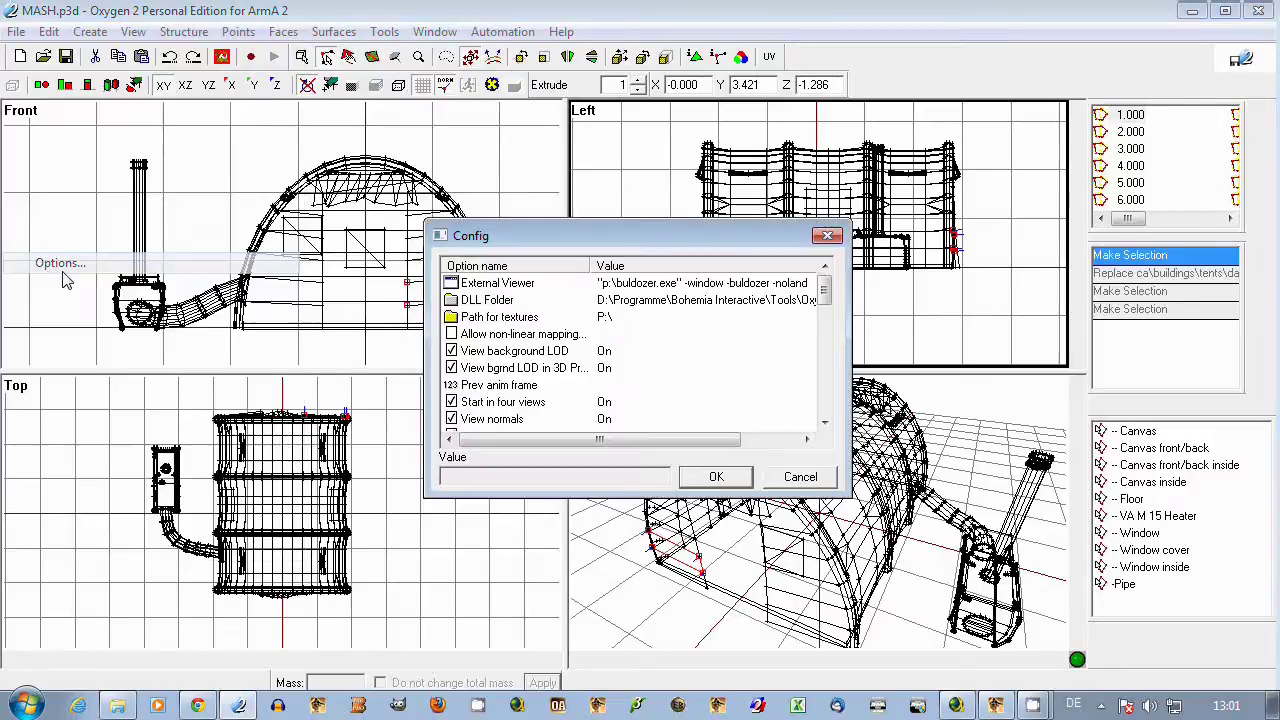
pyautogui.moveTo(826, 292); pyautogui.dragTo(826, 306)
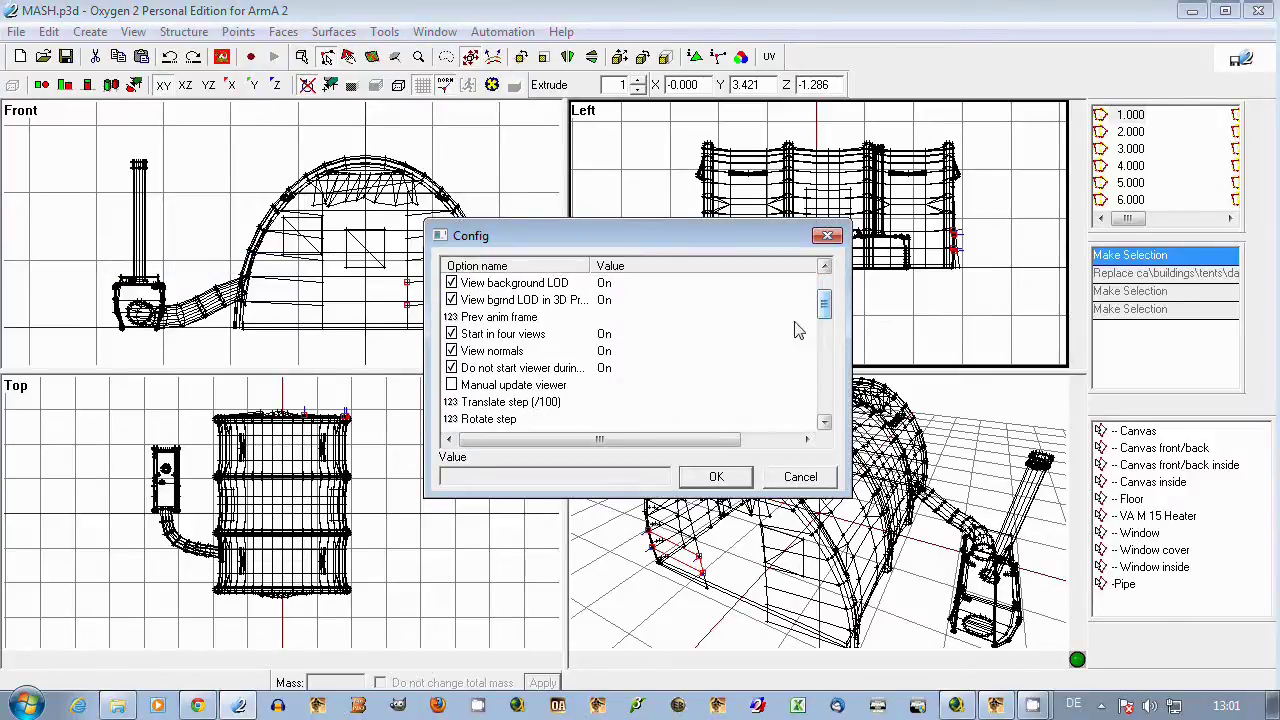
pyautogui.click(490, 306)
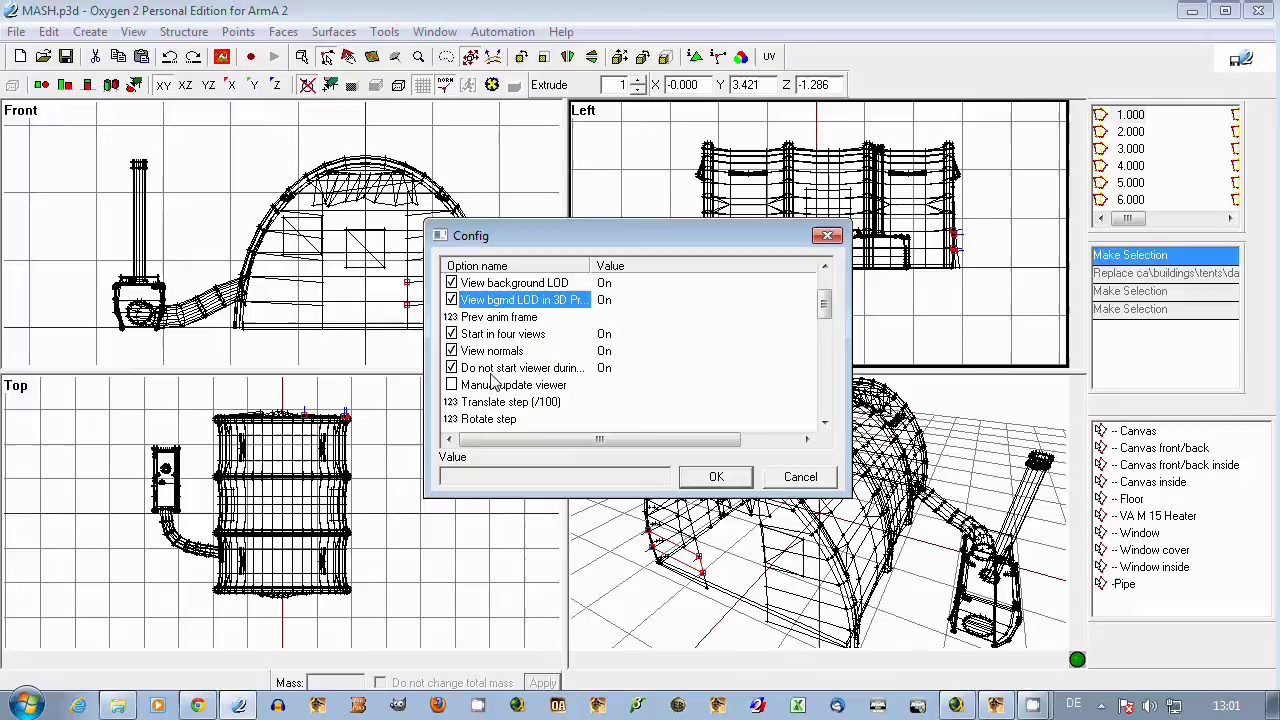
pyautogui.click(494, 338)
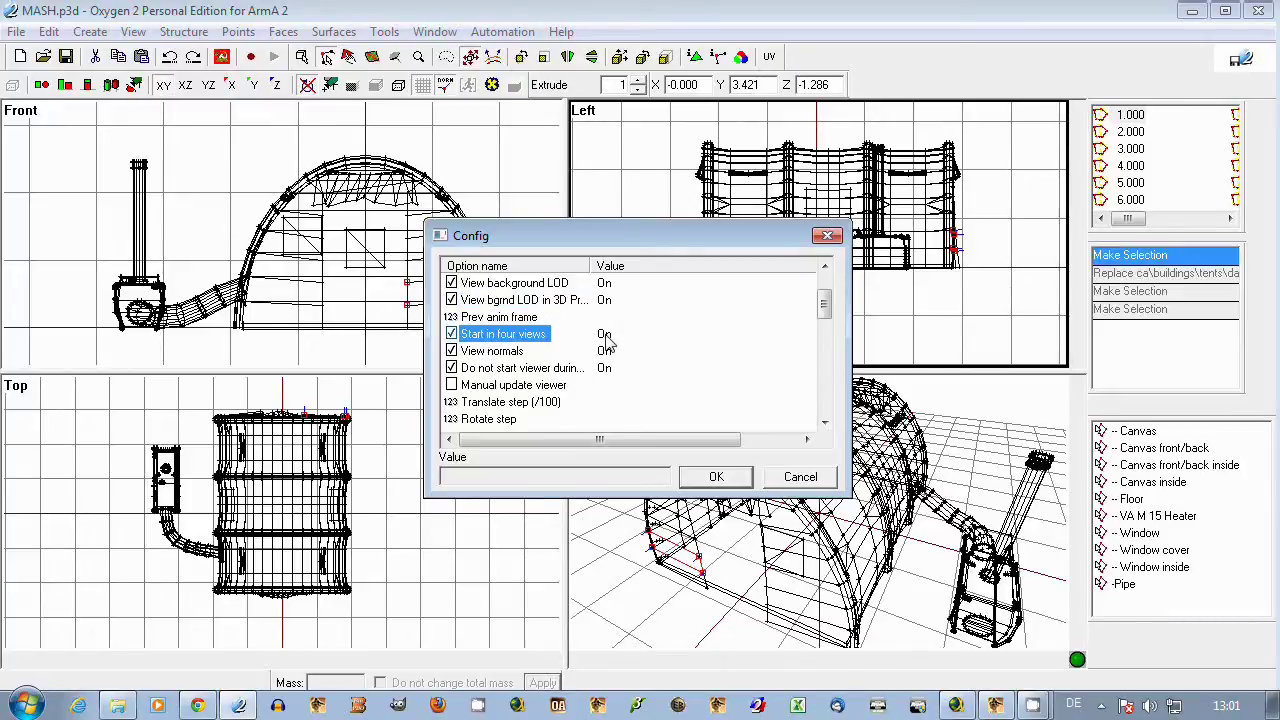
pyautogui.moveTo(582, 238); pyautogui.dragTo(872, 465)
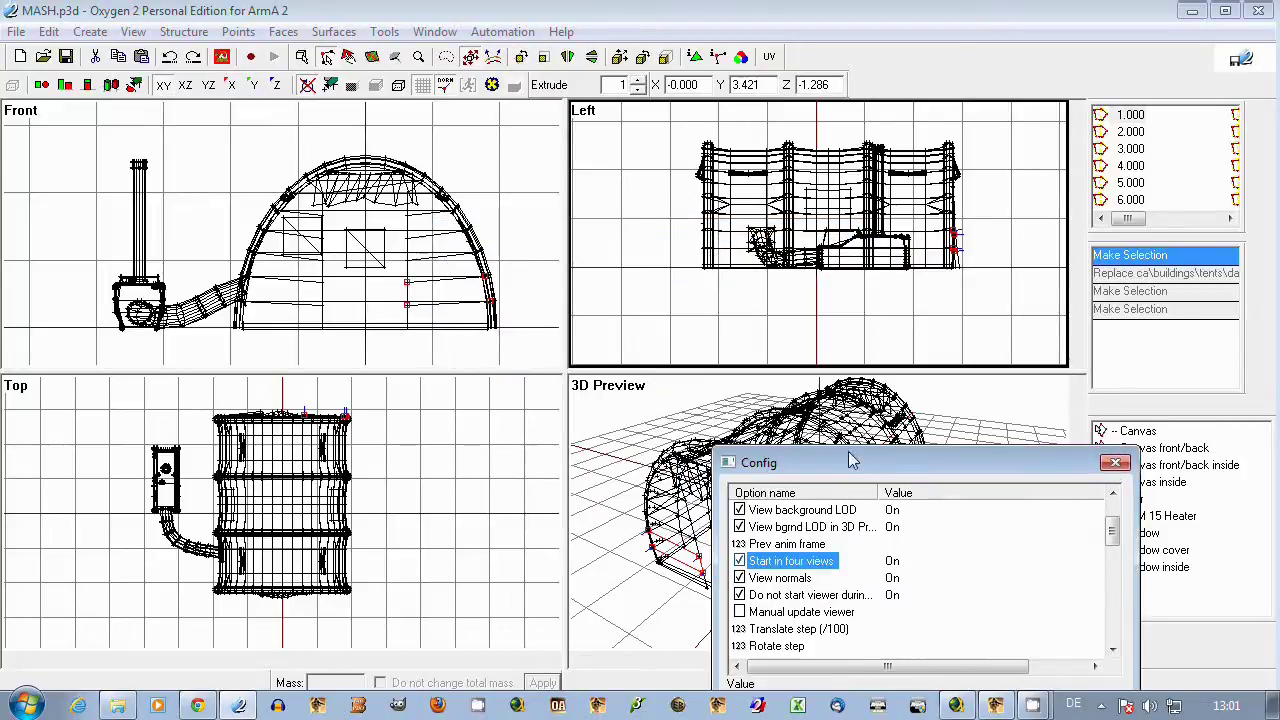
pyautogui.moveTo(798, 480); pyautogui.dragTo(739, 264)
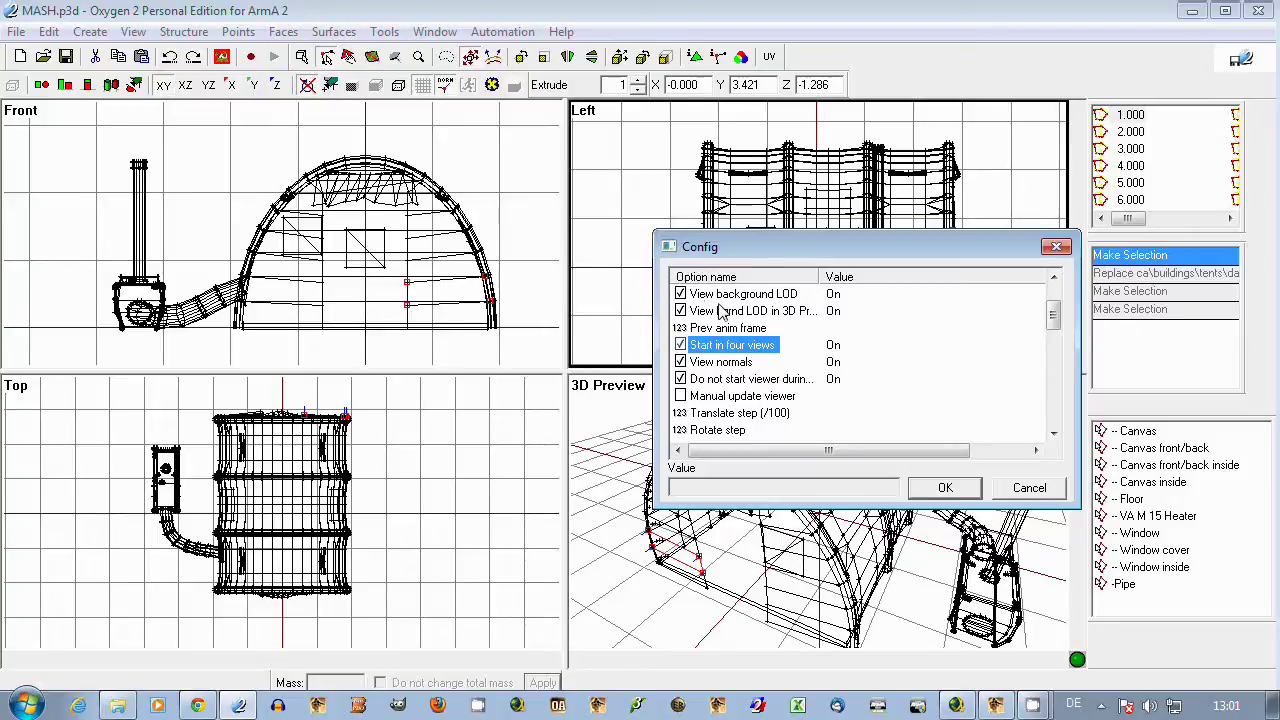
pyautogui.click(945, 488)
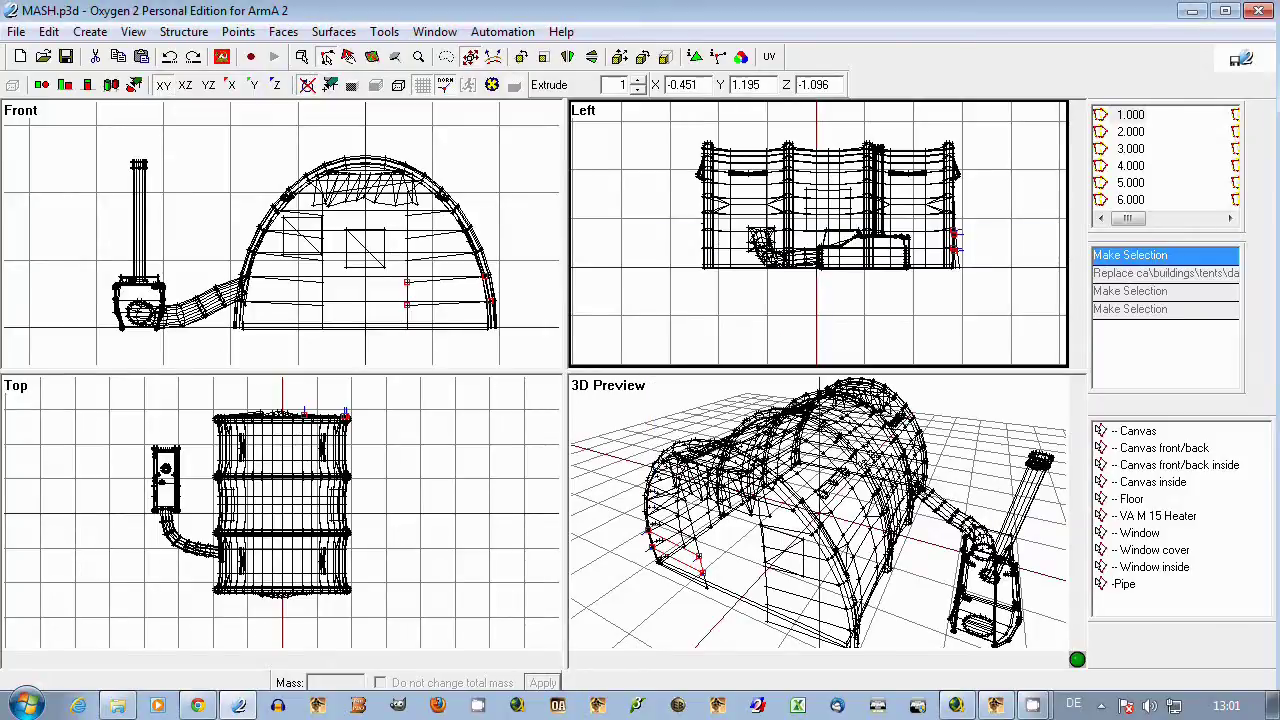
# Step: Show the Resource Library and Named Properties panels, and clear the point selection in the model
pyautogui.click(436, 32)
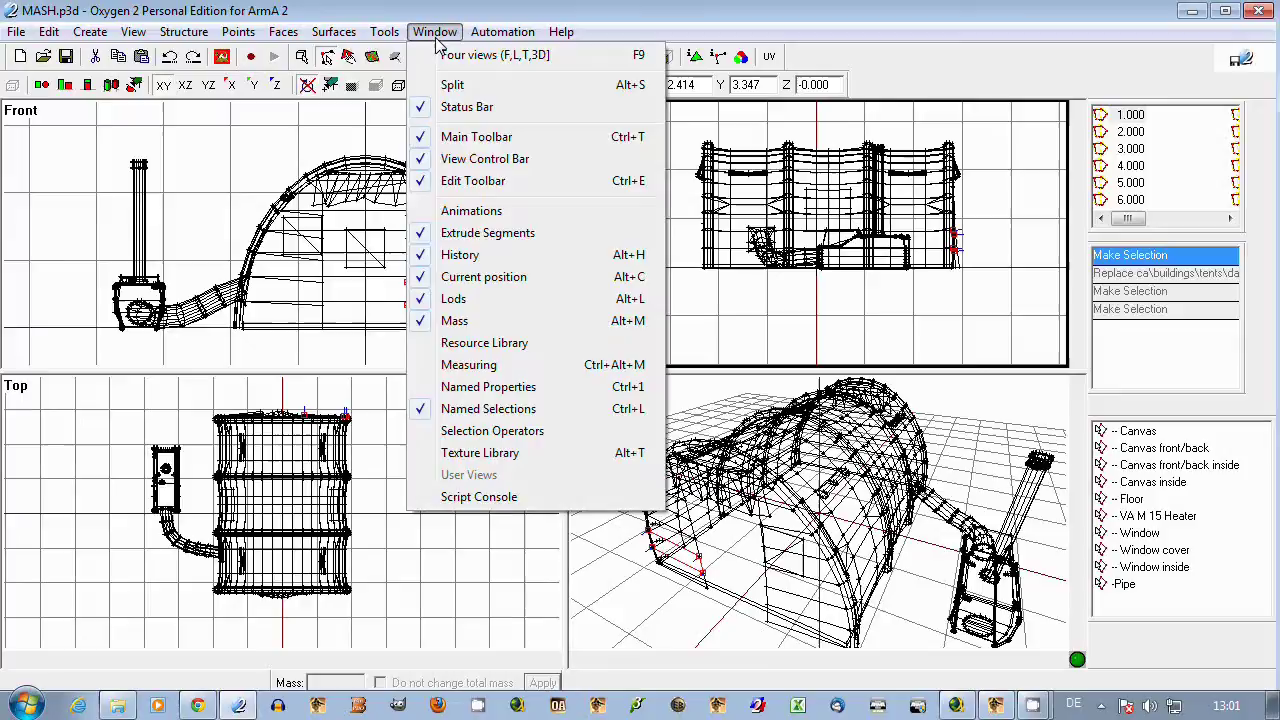
pyautogui.click(483, 343)
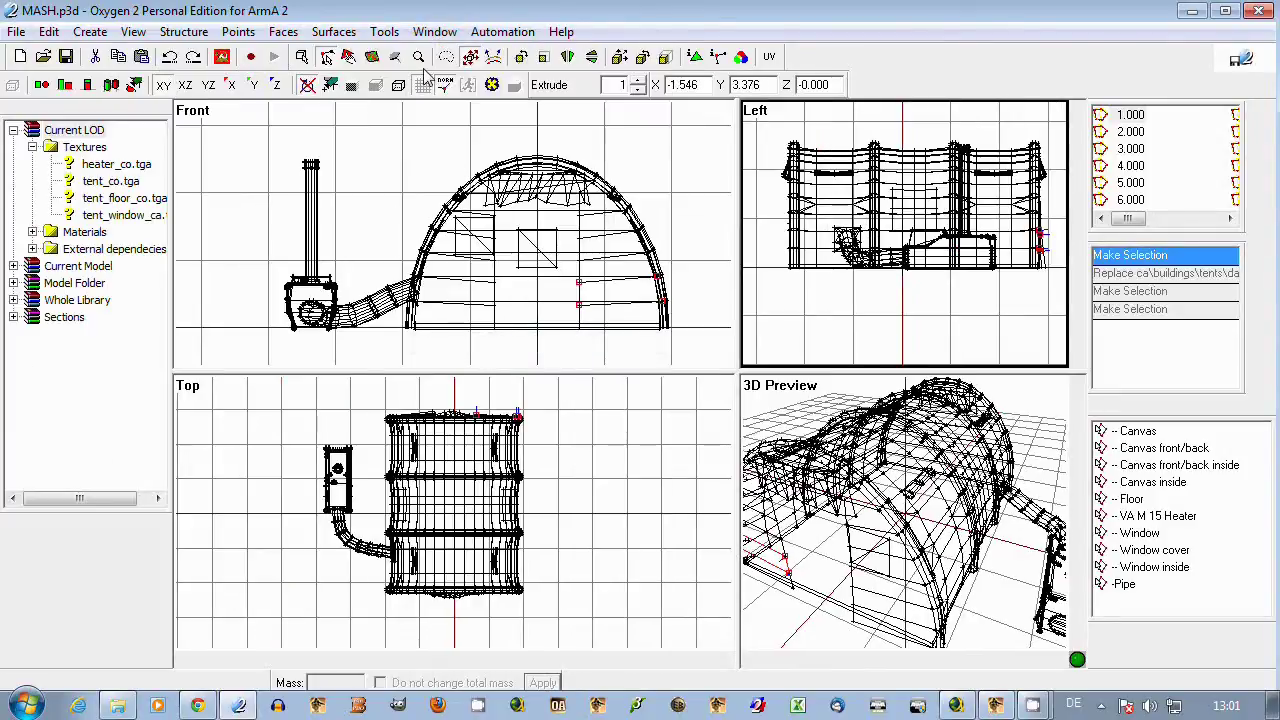
pyautogui.click(436, 32)
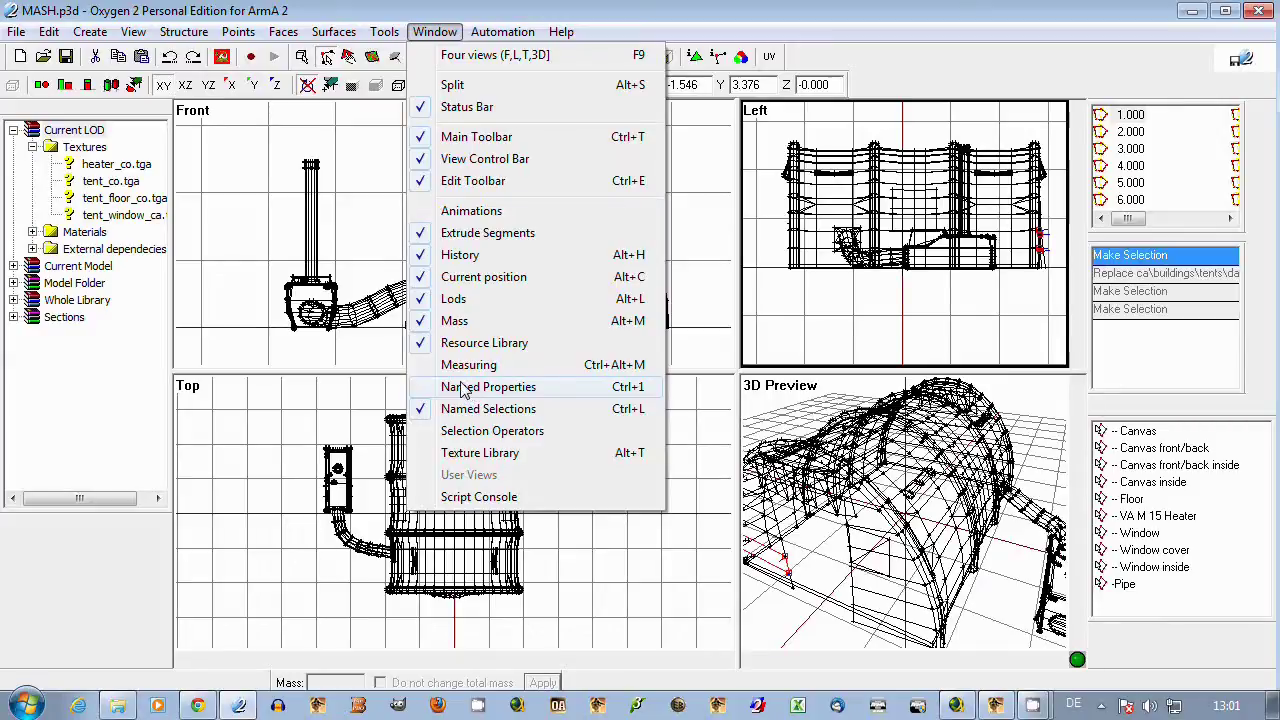
pyautogui.click(464, 390)
pyautogui.click(436, 32)
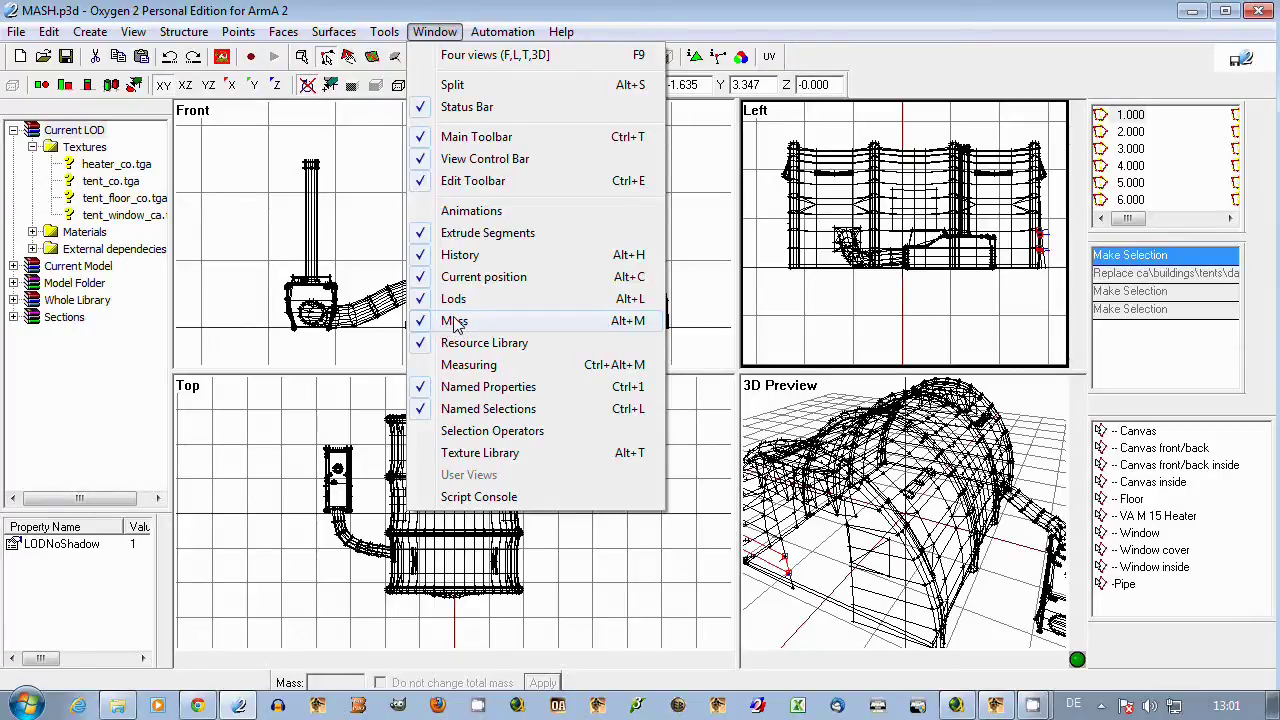
pyautogui.click(365, 460)
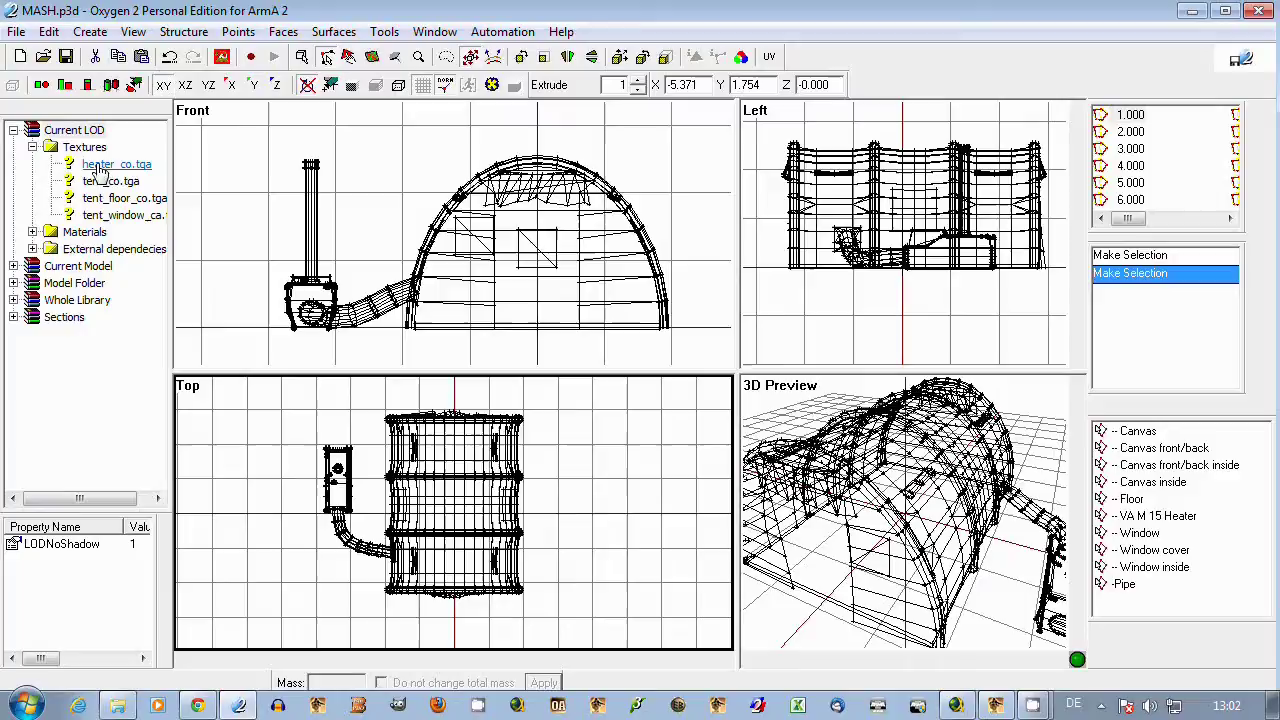
# Step: Expand the current model's textures and materials in the resource library to review its assigned files
pyautogui.click(32, 147)
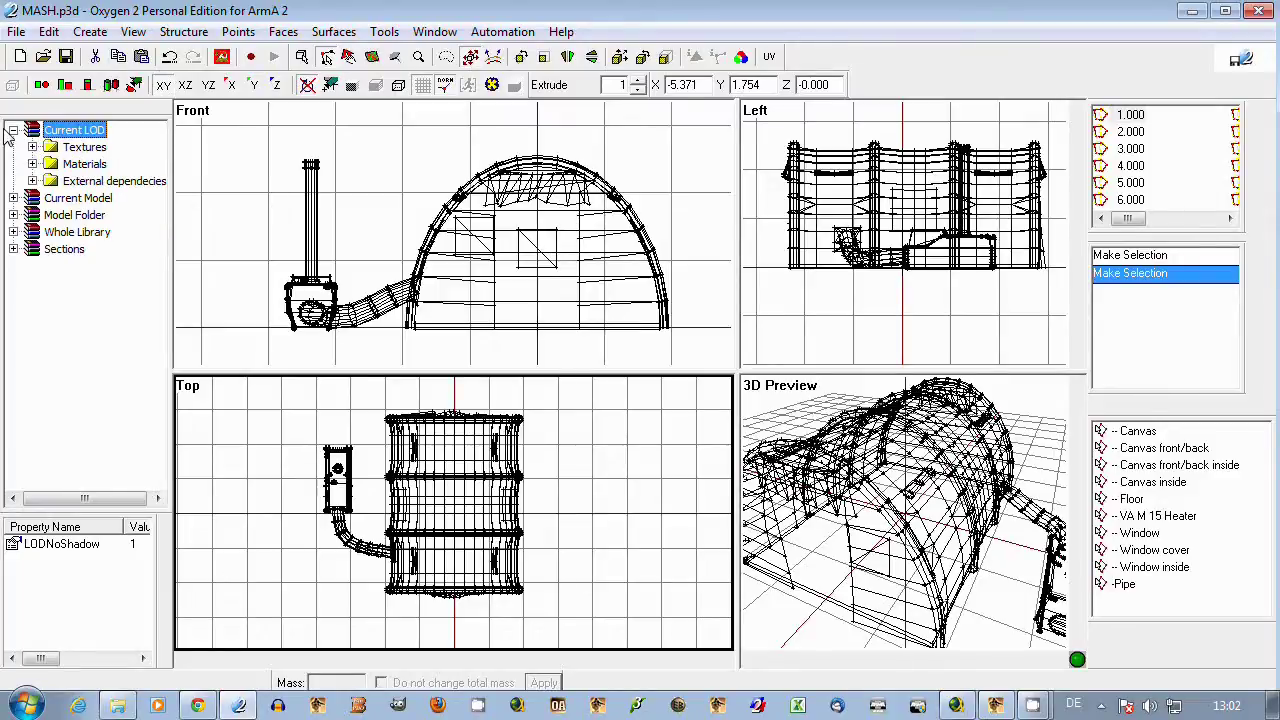
pyautogui.click(13, 130)
pyautogui.click(13, 147)
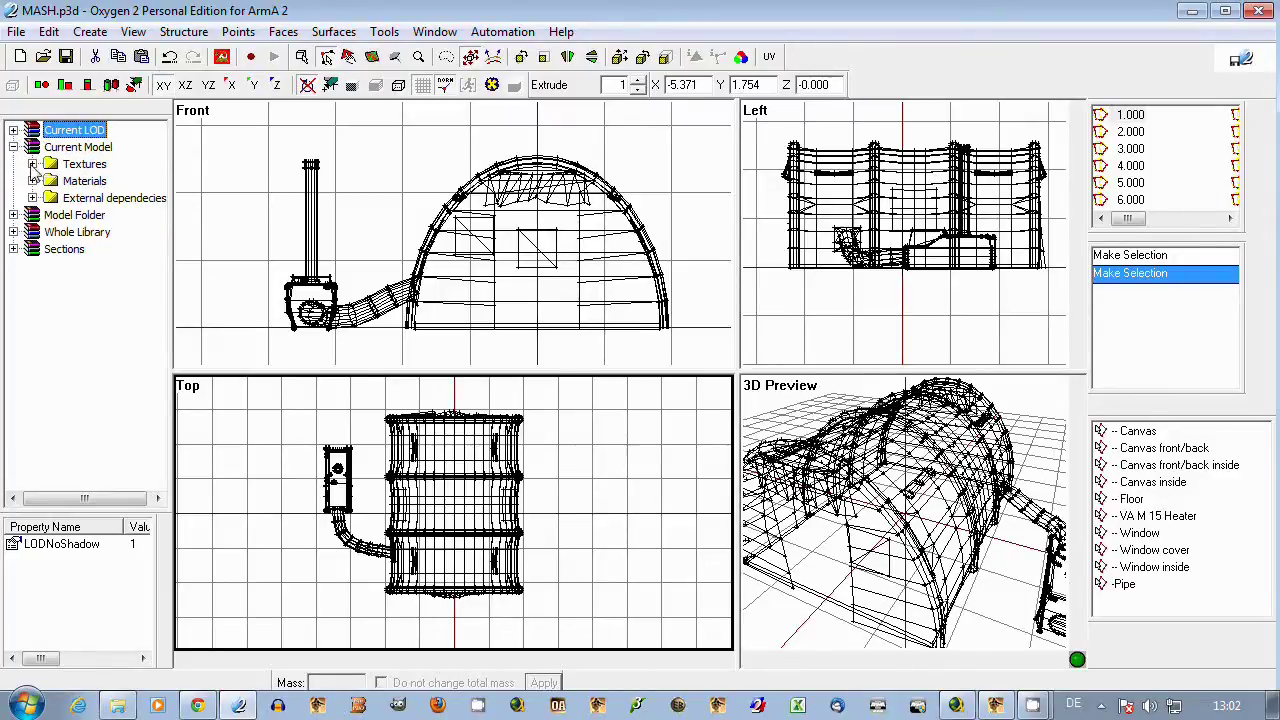
pyautogui.click(32, 164)
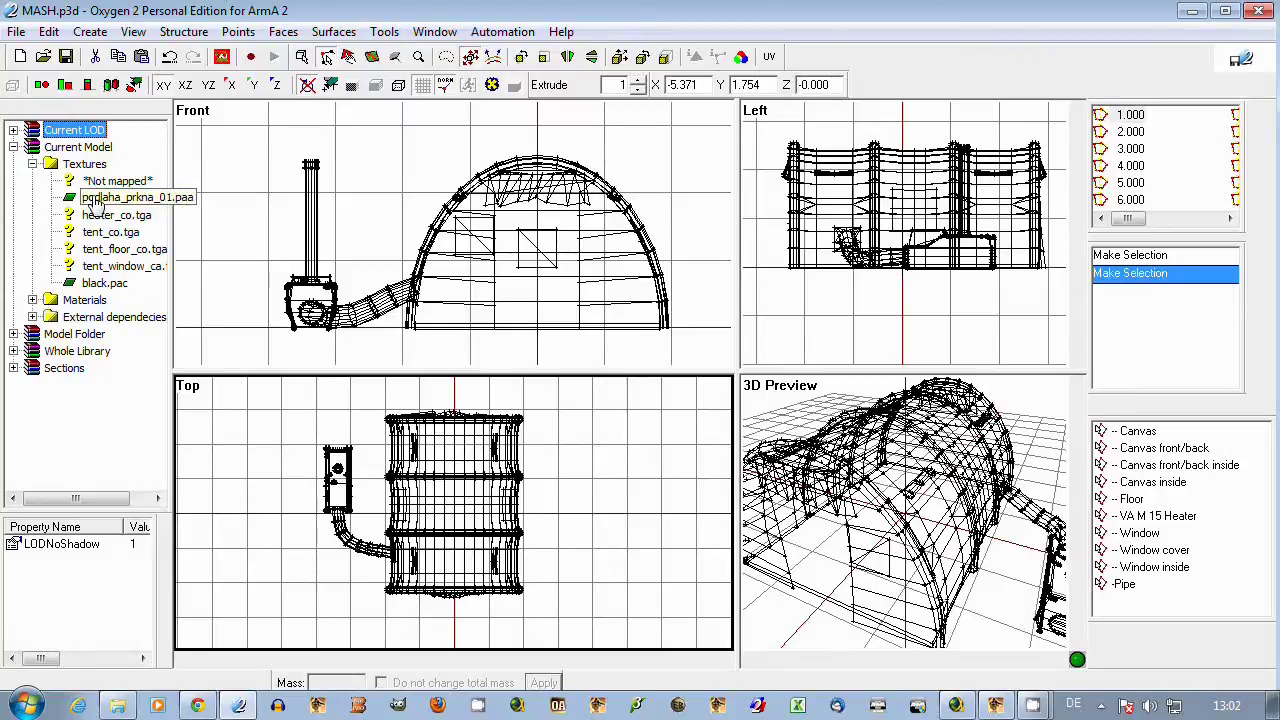
pyautogui.click(32, 300)
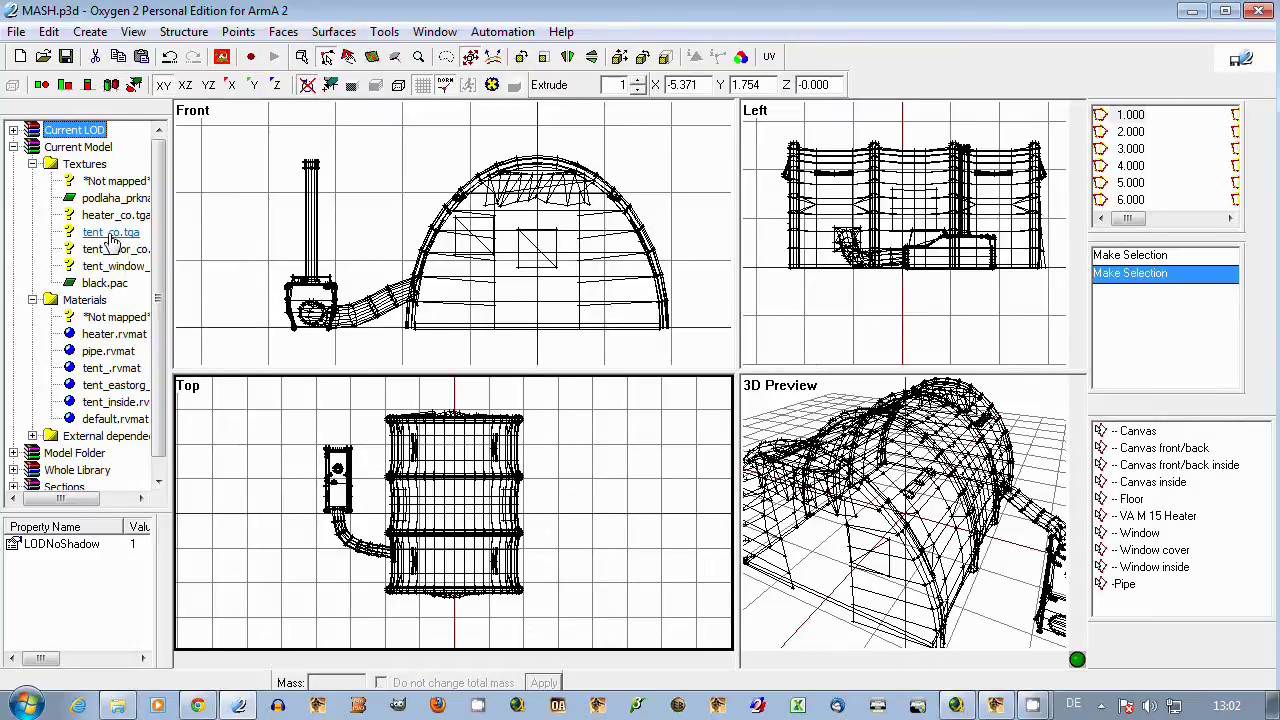
pyautogui.click(245, 228)
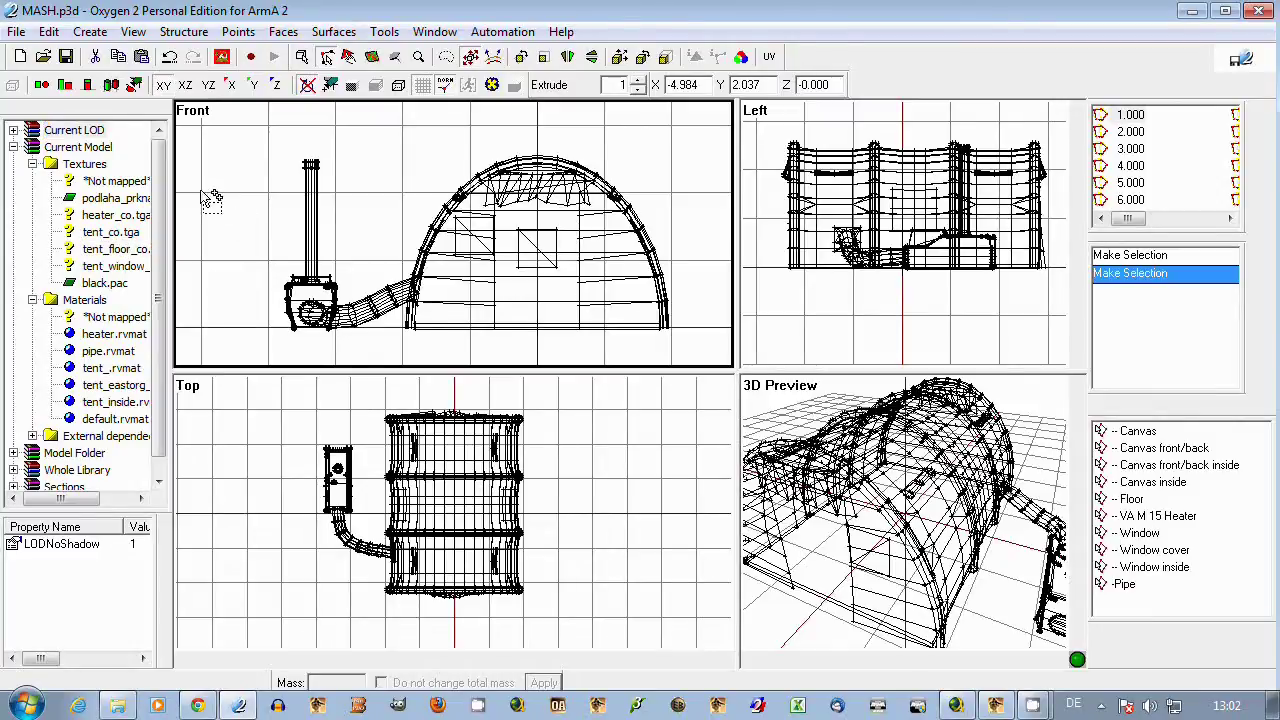
# Step: View the textured tent model in the external Buldozer viewer and return to the Oxygen 2 editor
pyautogui.click(133, 32)
pyautogui.moveTo(170, 55)
pyautogui.moveTo(414, 55)
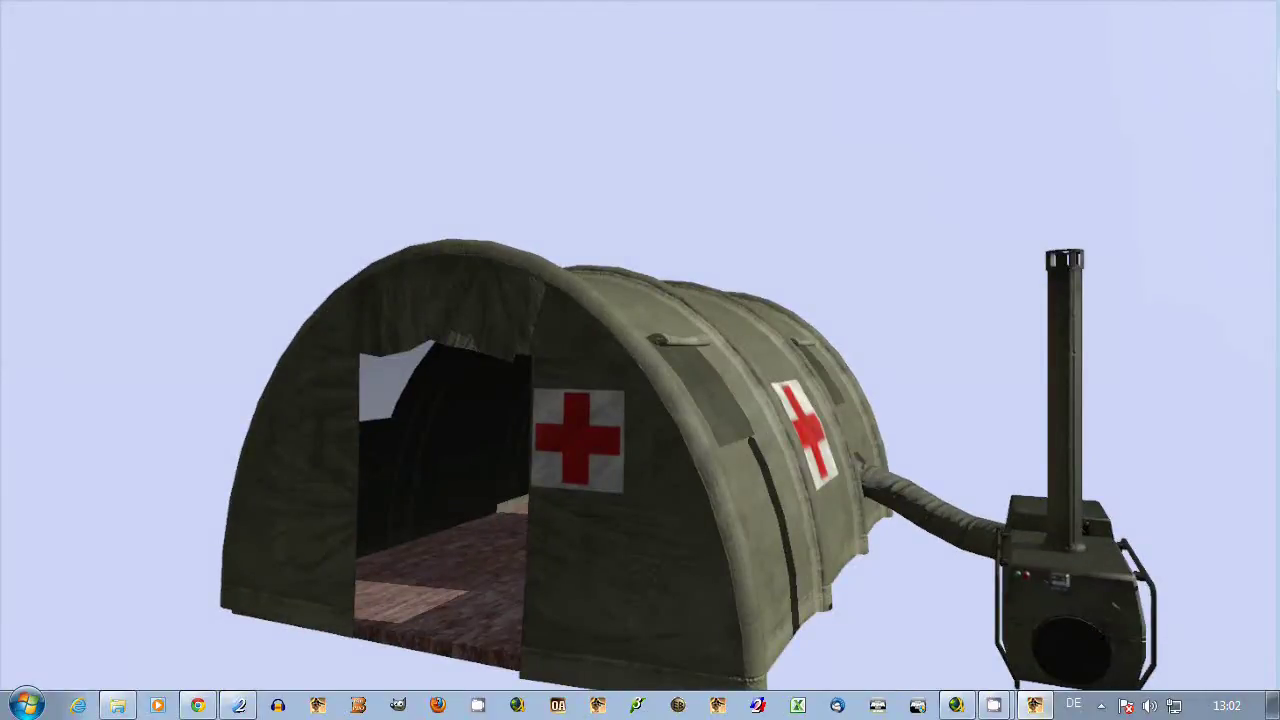
pyautogui.hotkey('alt', 'Tab')
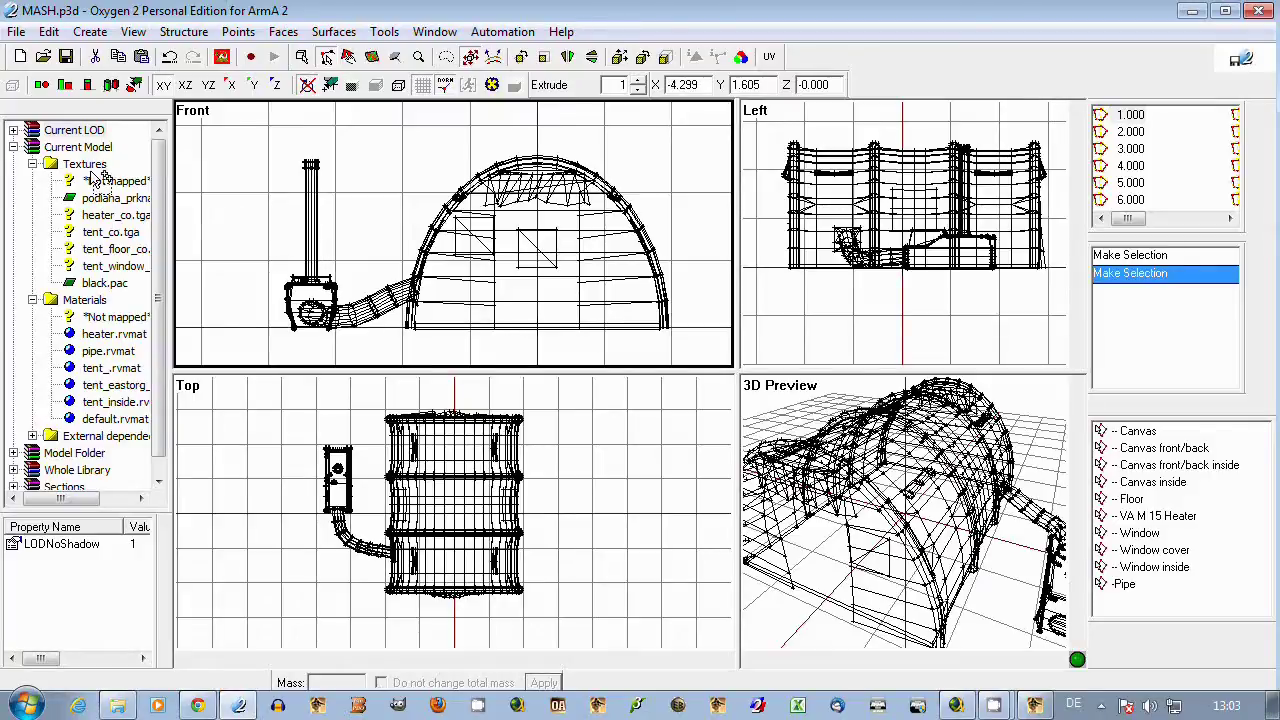
# Step: Select the geometry in the model that uses the current model's texture tent_co.tga
pyautogui.click(32, 165)
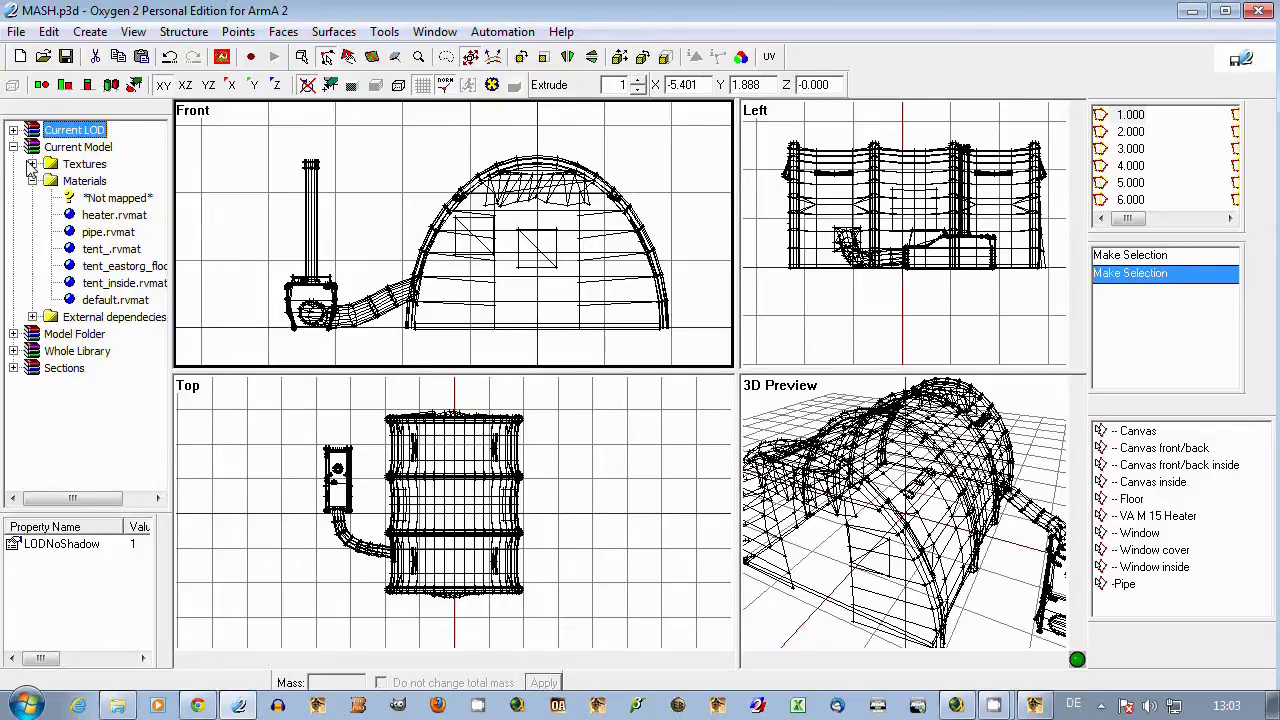
pyautogui.click(32, 181)
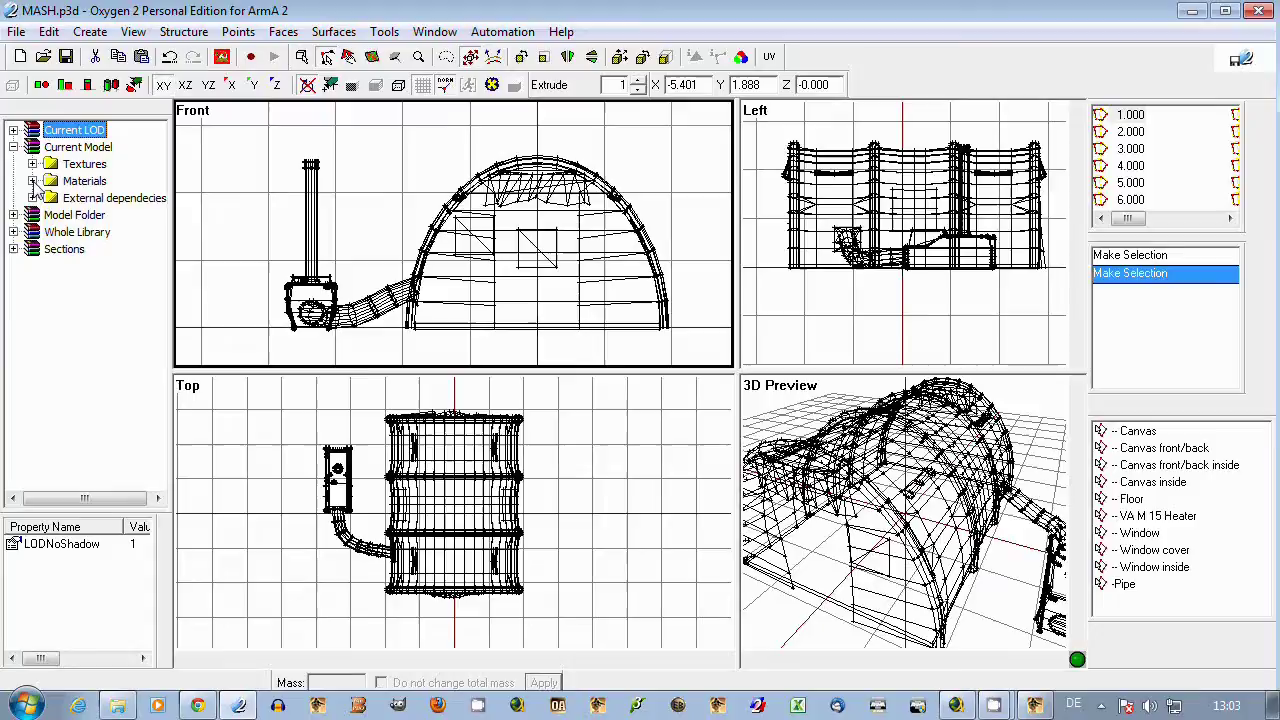
pyautogui.click(32, 164)
pyautogui.click(92, 232)
pyautogui.rightClick(92, 236)
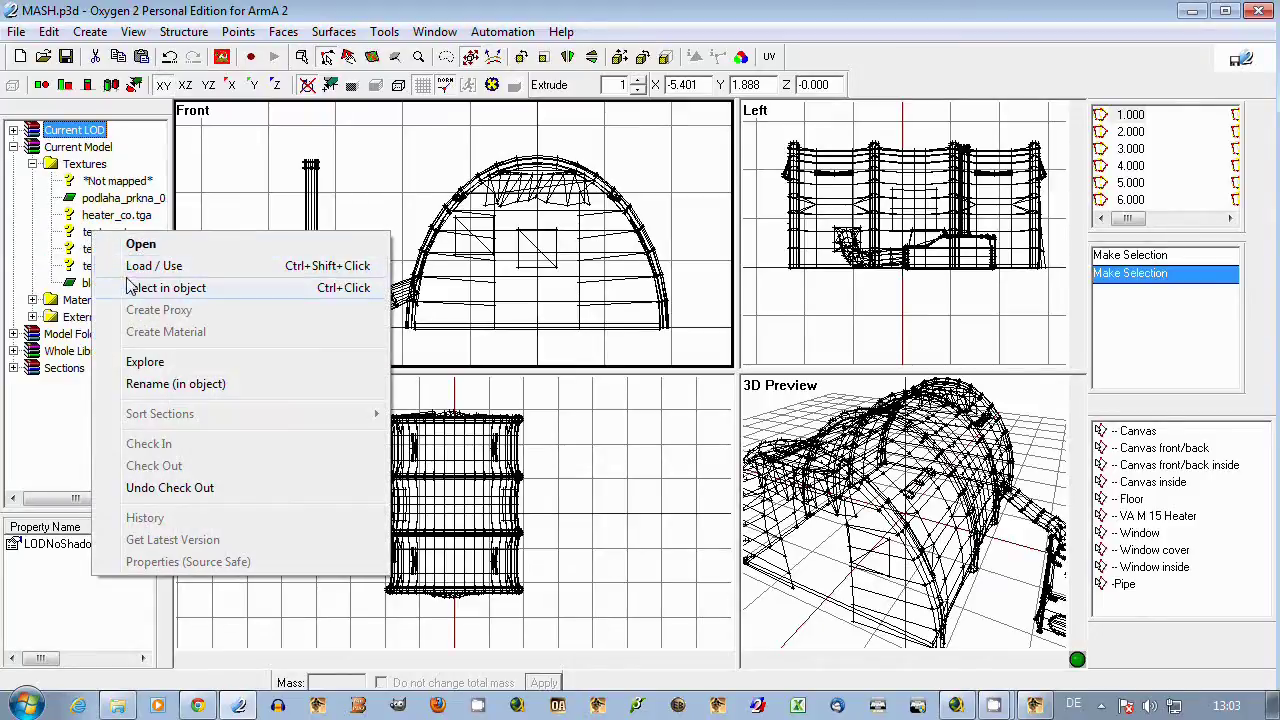
pyautogui.click(135, 288)
# Step: Select the geometry using tent_floor_co.tga, and replace that selection with the geometry using heater_co.tga
pyautogui.rightClick(118, 250)
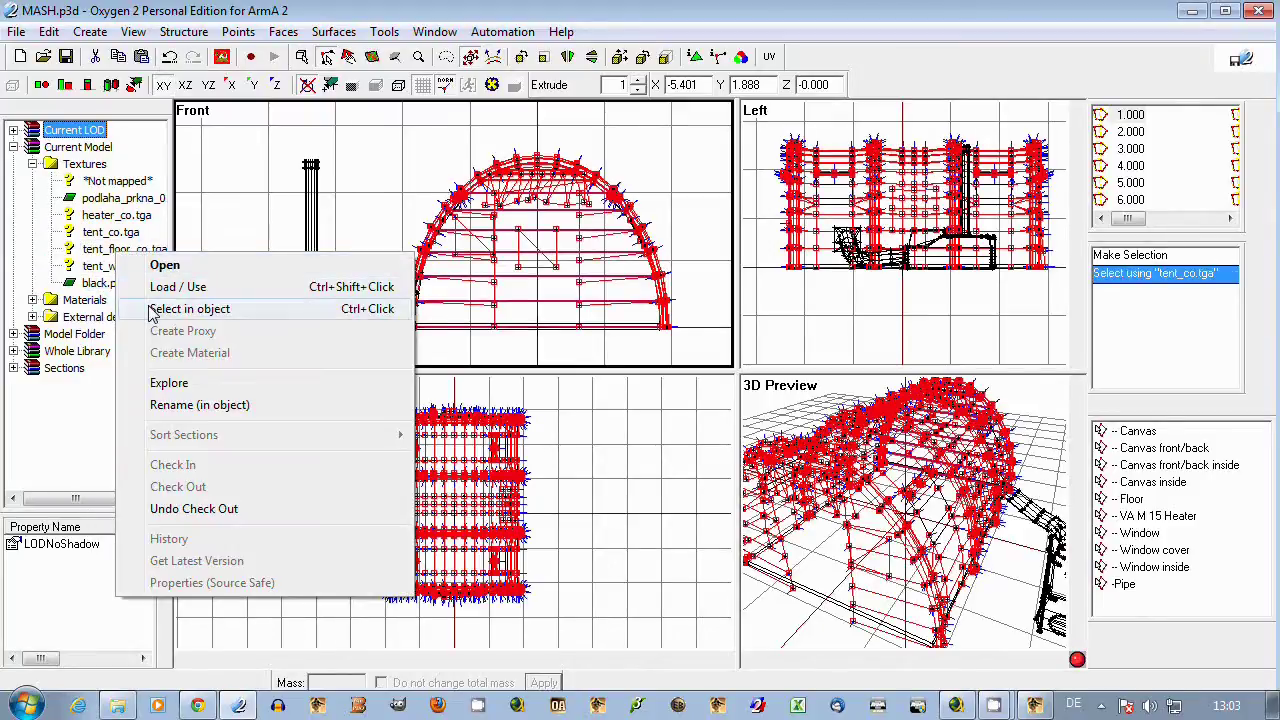
pyautogui.click(150, 310)
pyautogui.click(110, 215)
pyautogui.rightClick(105, 220)
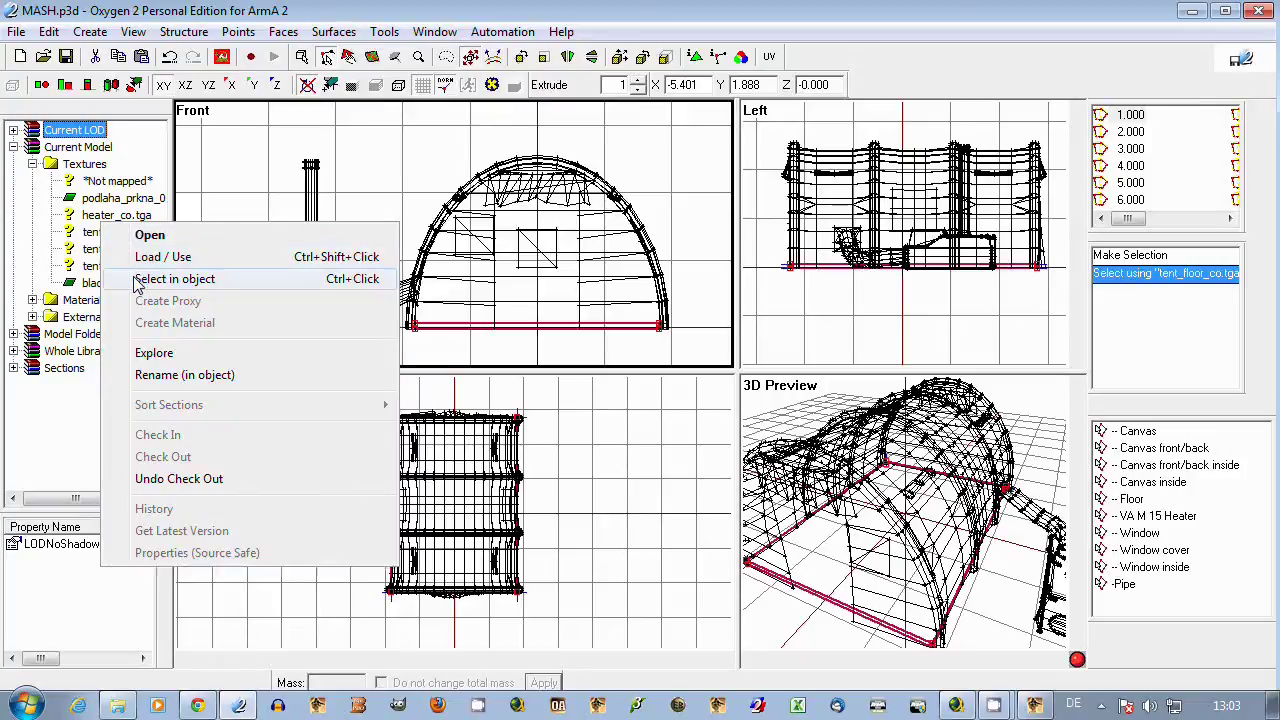
pyautogui.click(150, 278)
pyautogui.click(32, 147)
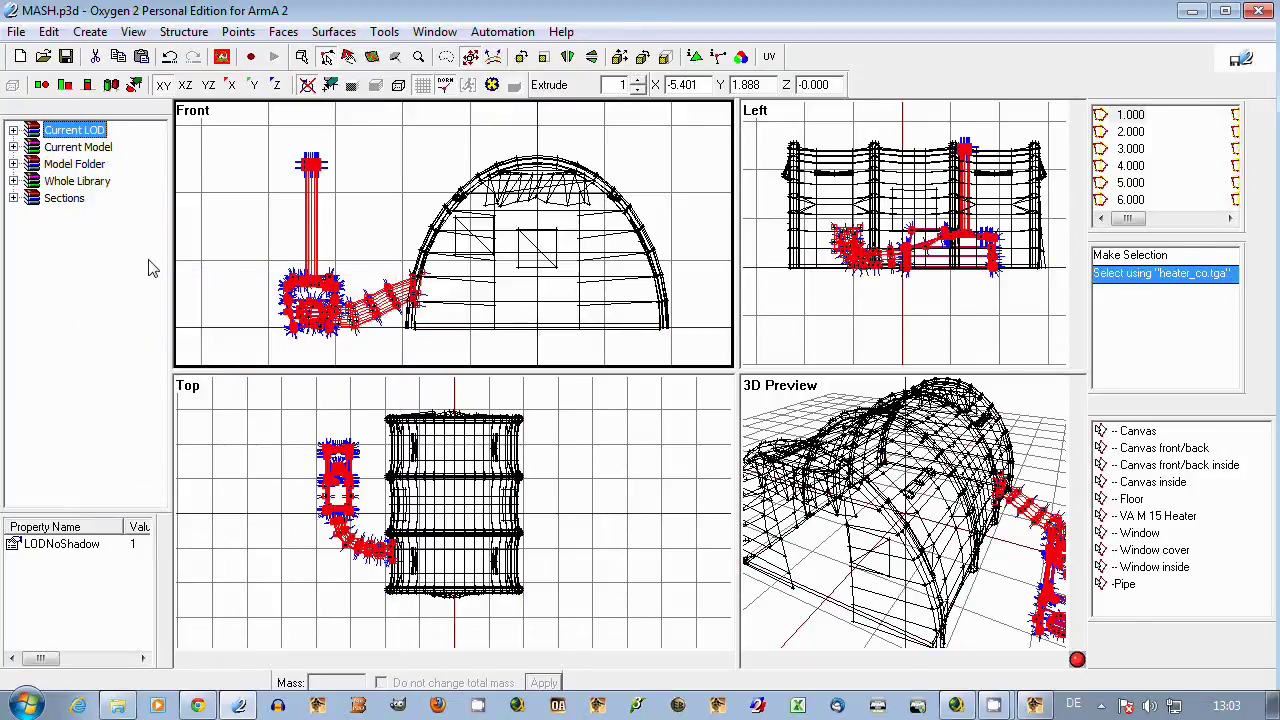
# Step: Examine the LODNoShadow entry among the named properties of the current LOD
pyautogui.moveTo(40, 658)
pyautogui.mouseDown()
pyautogui.moveTo(71, 658)
pyautogui.moveTo(42, 658)
pyautogui.mouseUp()
pyautogui.click(60, 543)
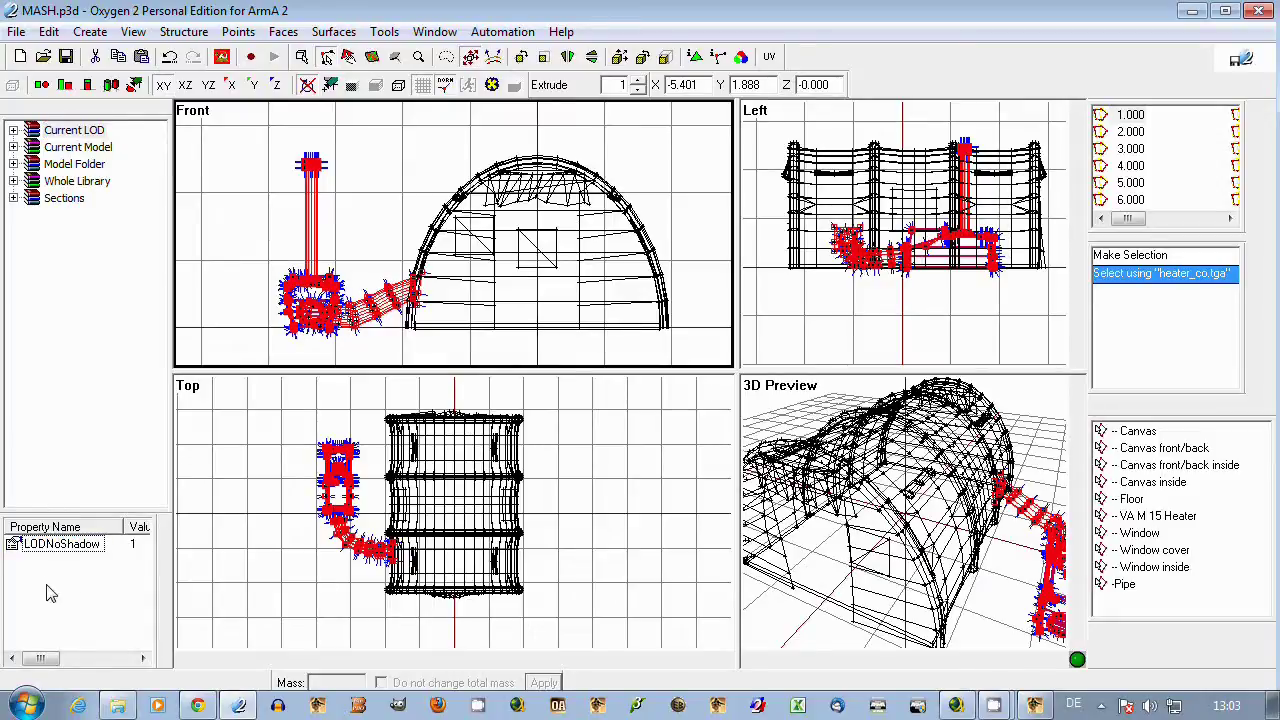
pyautogui.click(60, 591)
pyautogui.click(58, 543)
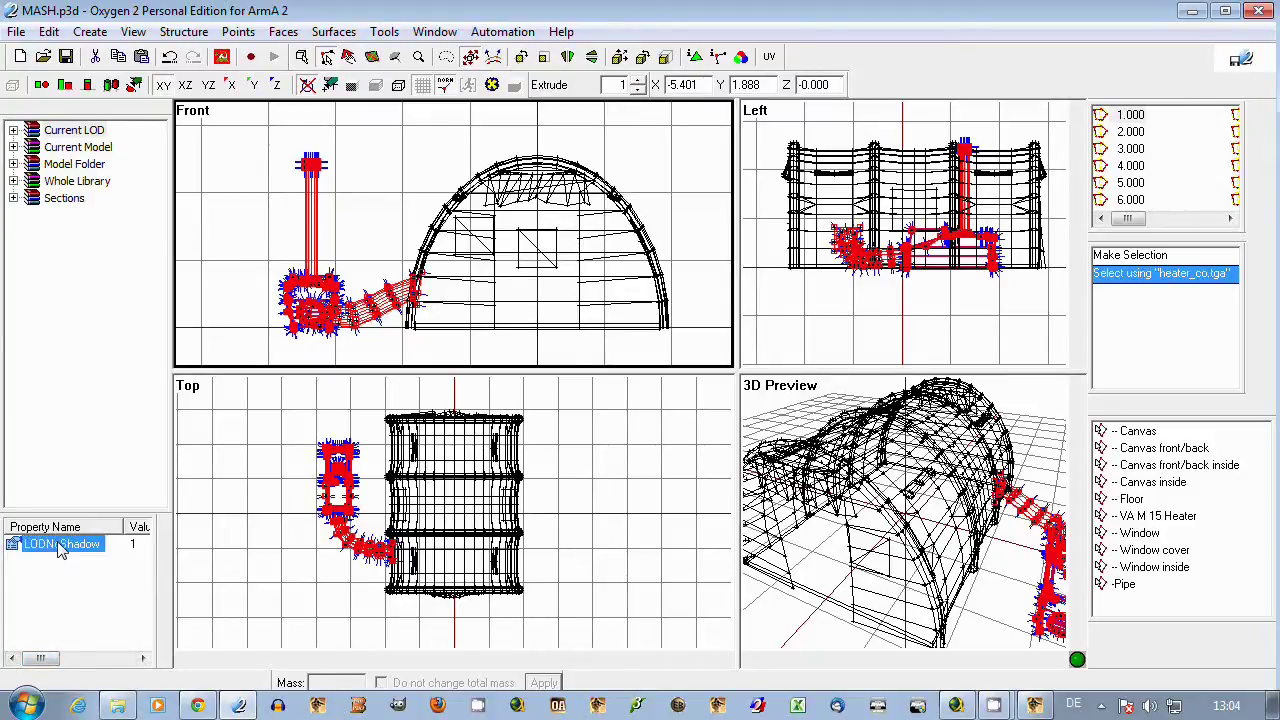
pyautogui.click(59, 584)
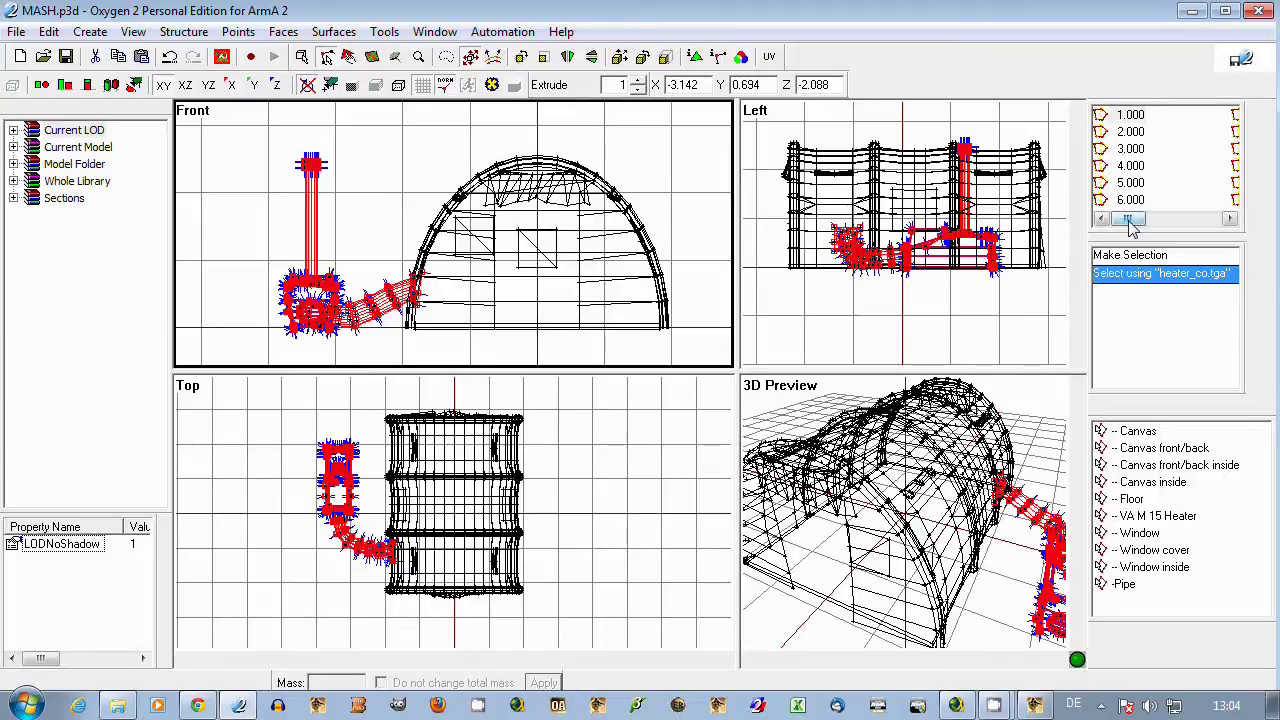
# Step: Switch editing to resolution LOD 2.000 of the tent model
pyautogui.moveTo(1146, 228); pyautogui.dragTo(1134, 228)
pyautogui.click(1128, 133)
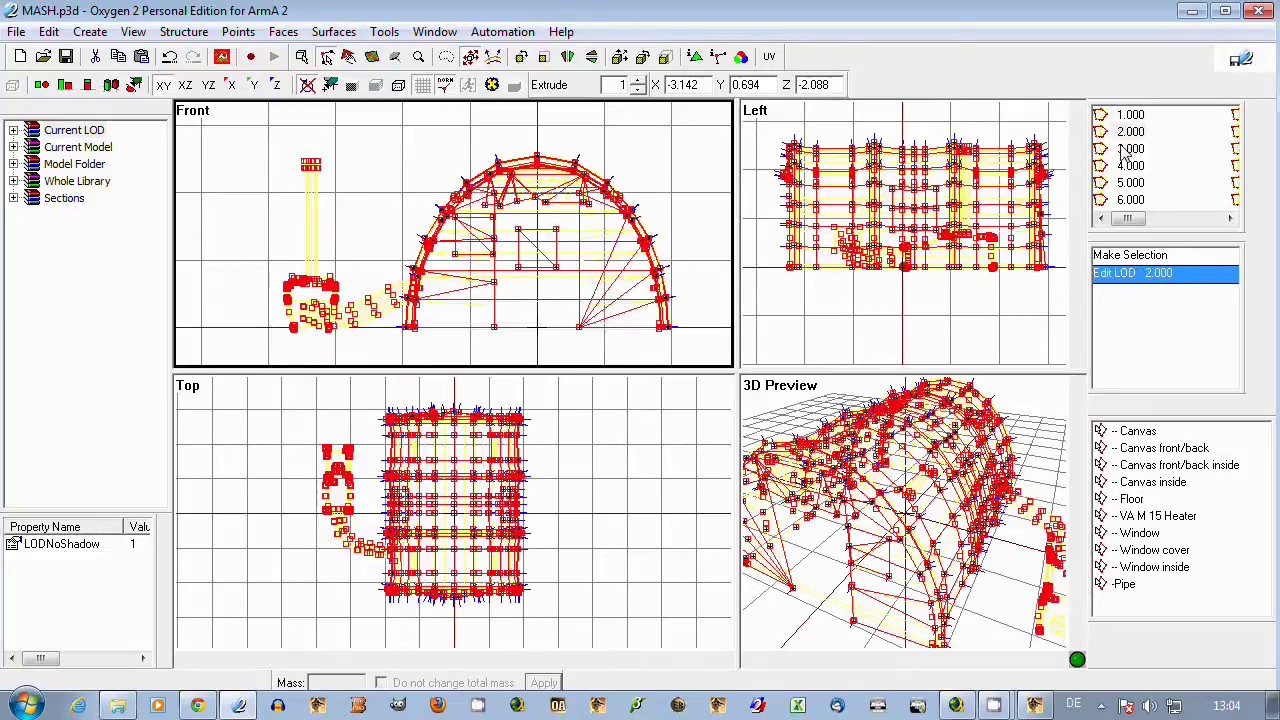
# Step: Step through the tent's resolution LODs 3.000 to 6.000, back to 4.000, and return to 6.000 to compare their detail
pyautogui.click(1128, 149)
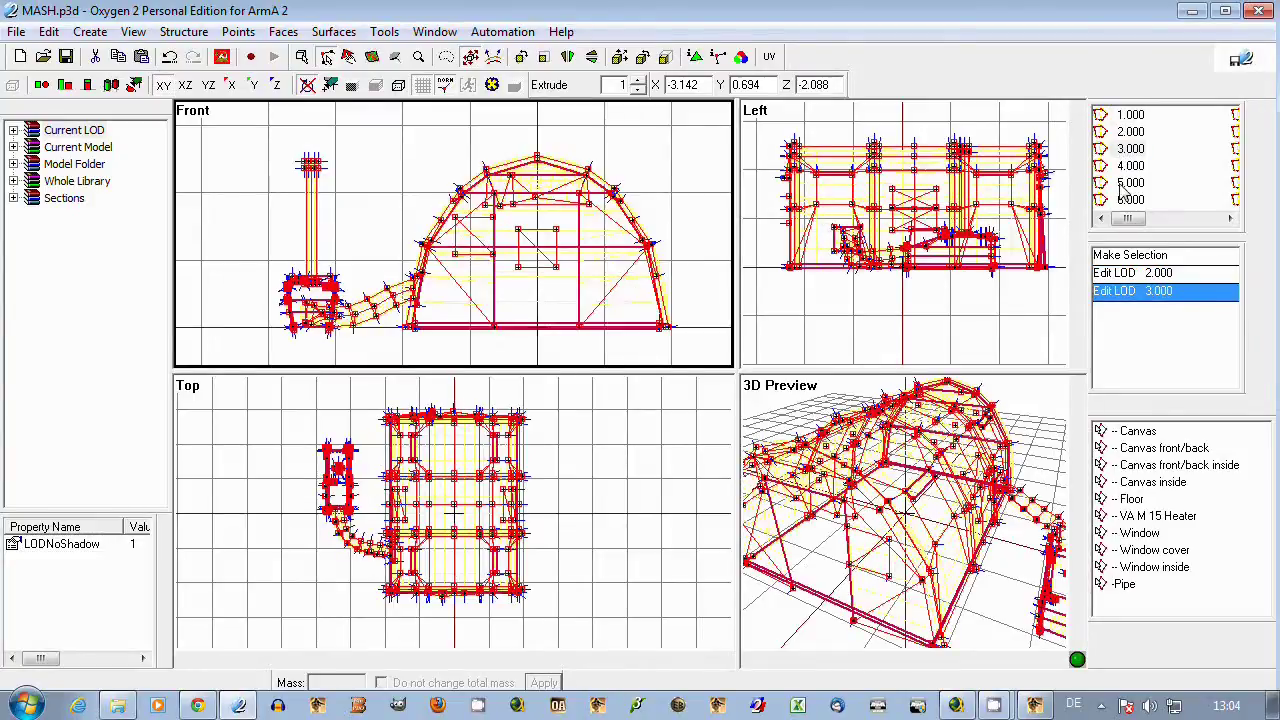
pyautogui.click(1125, 166)
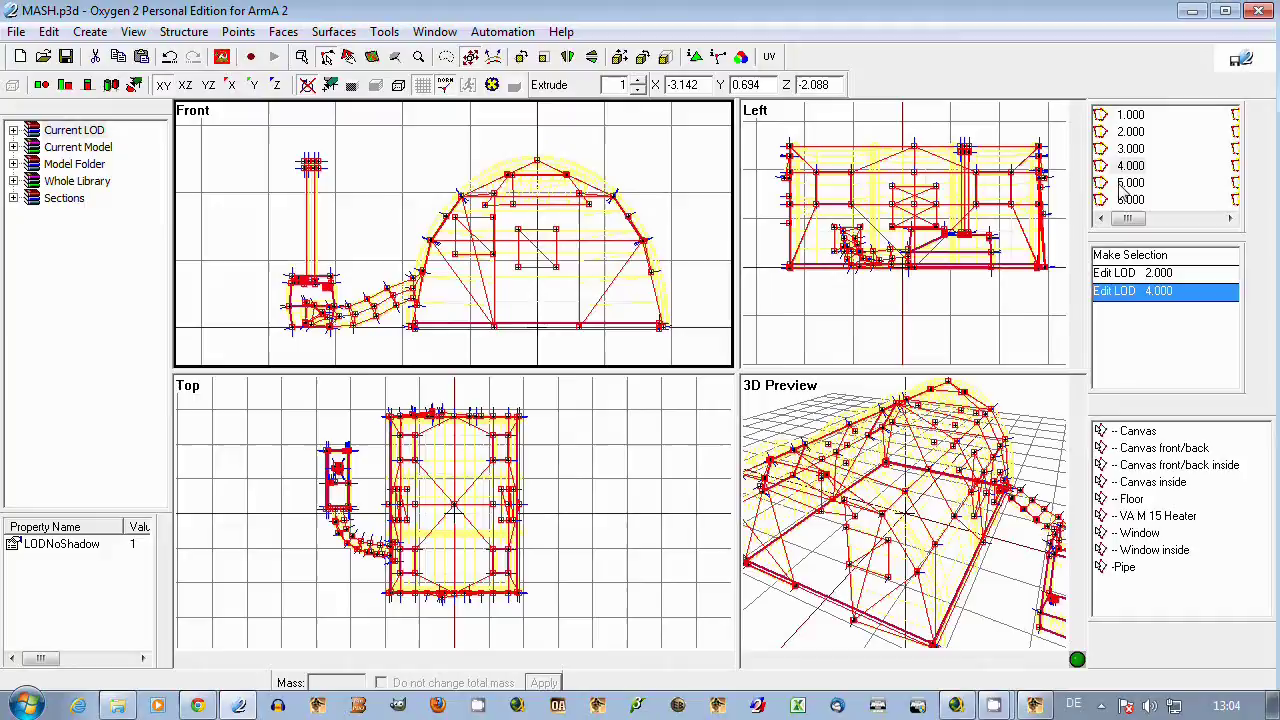
pyautogui.click(1125, 183)
pyautogui.click(1126, 200)
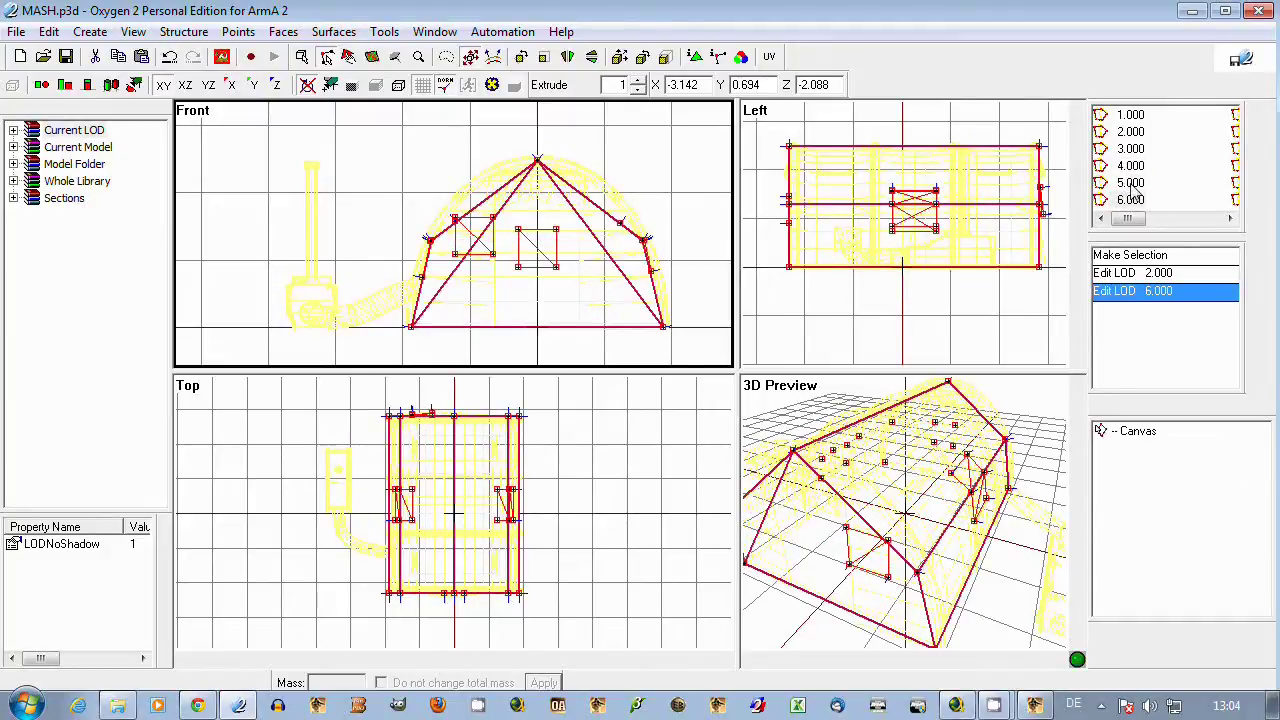
pyautogui.click(1131, 184)
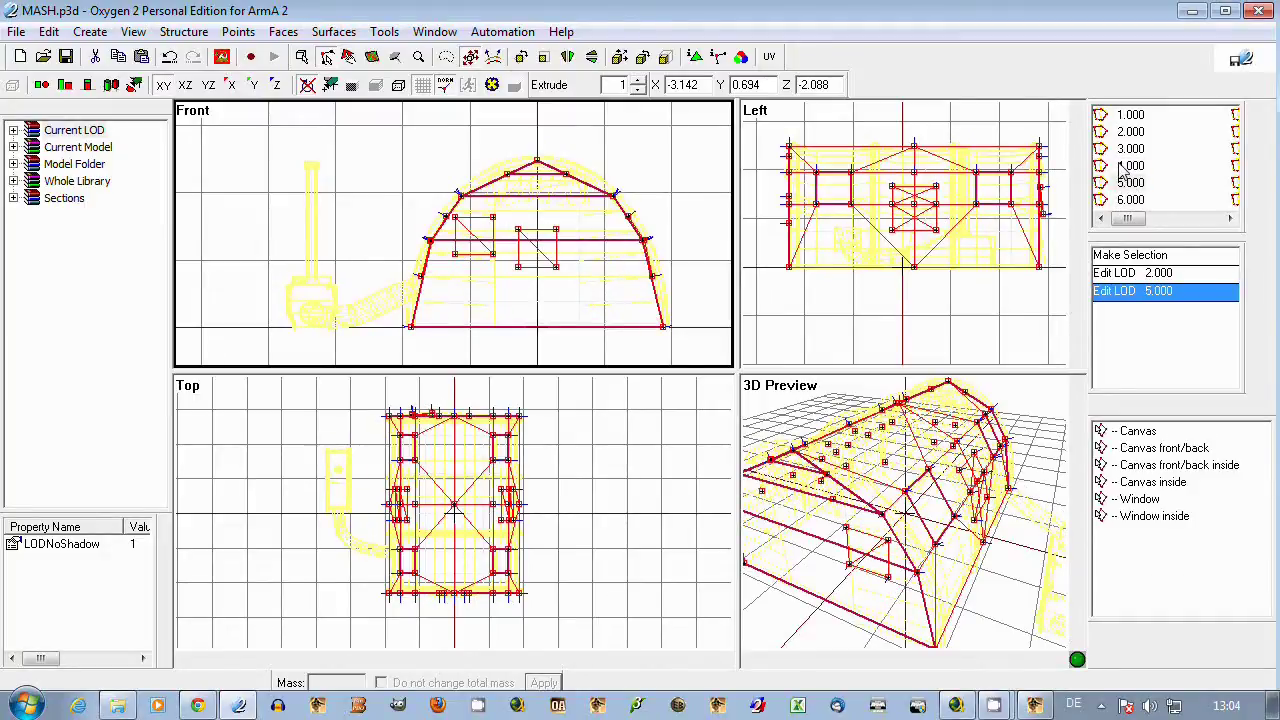
pyautogui.click(1123, 168)
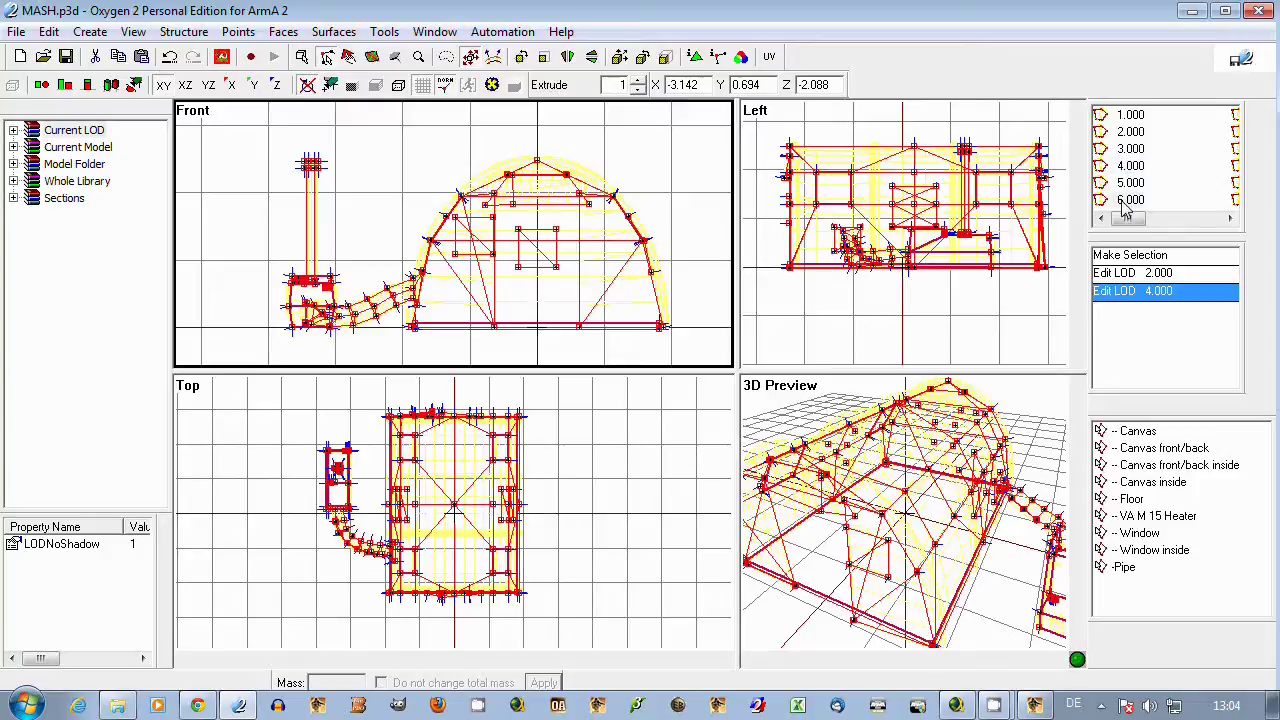
pyautogui.click(1128, 200)
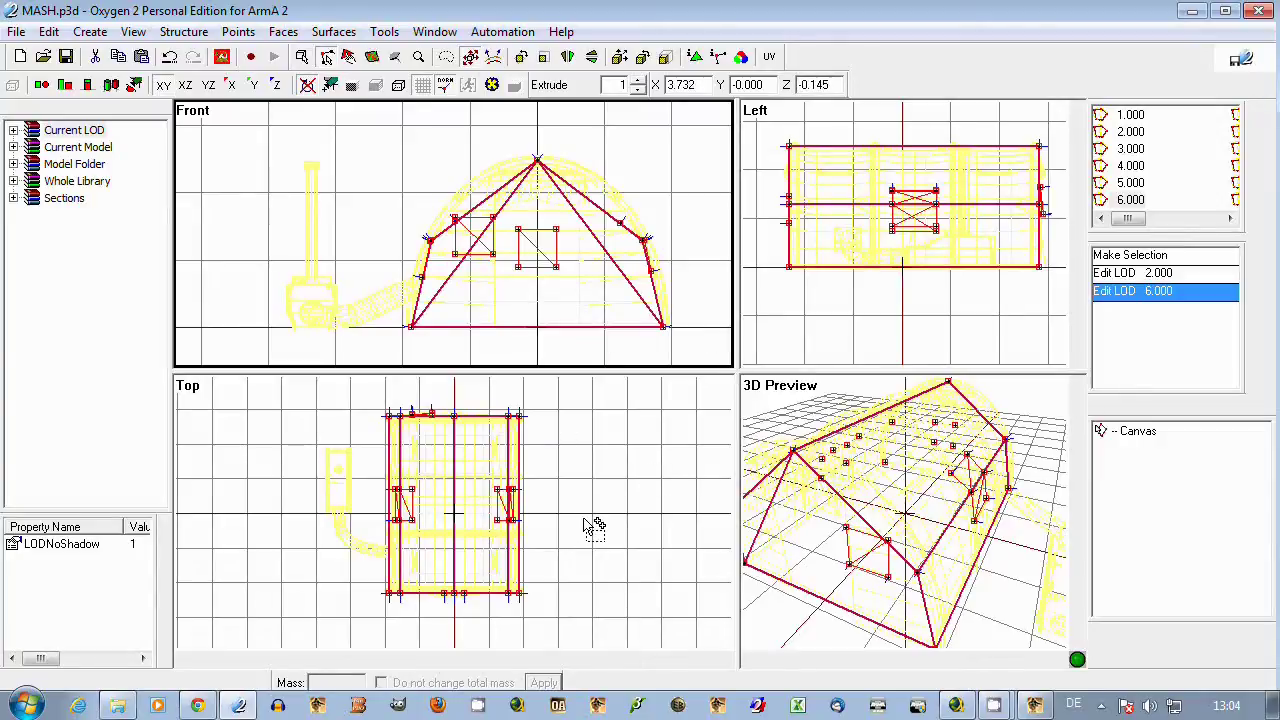
# Step: Compare LOD 1.000 with LOD 6.000 and step back through the resolution LODs to 1.000
pyautogui.click(1132, 116)
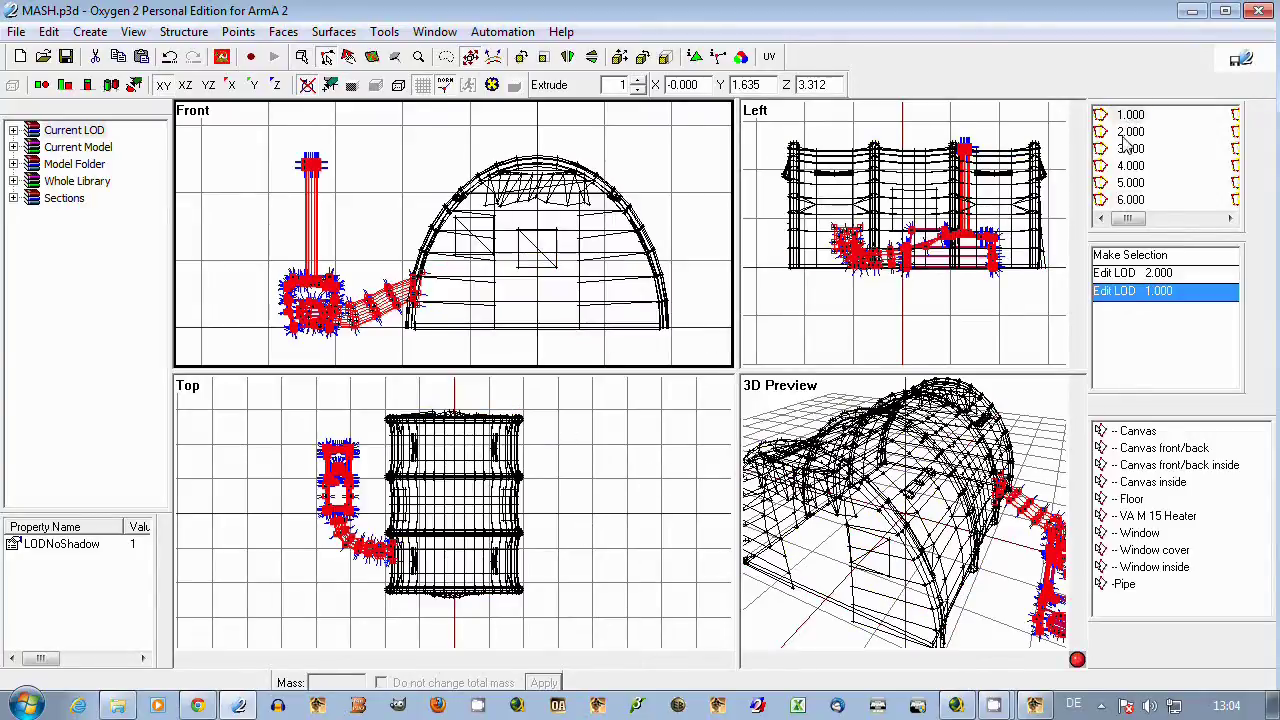
pyautogui.click(1128, 200)
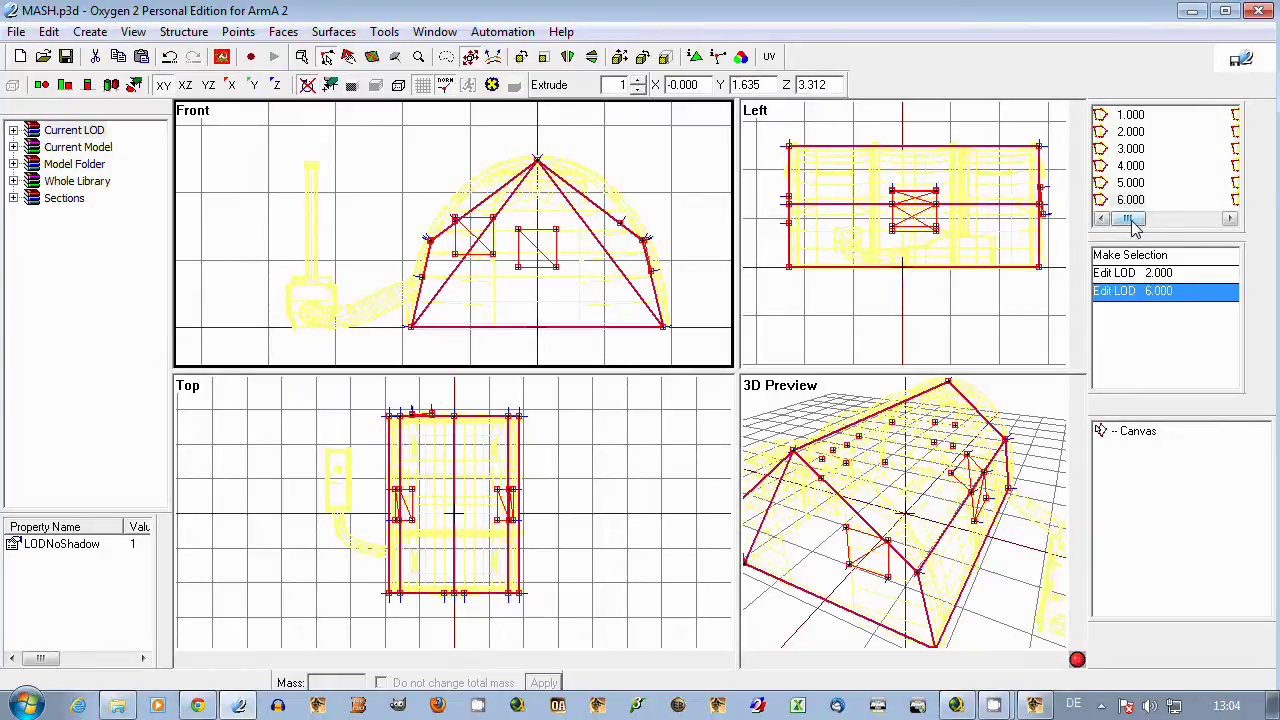
pyautogui.click(1130, 183)
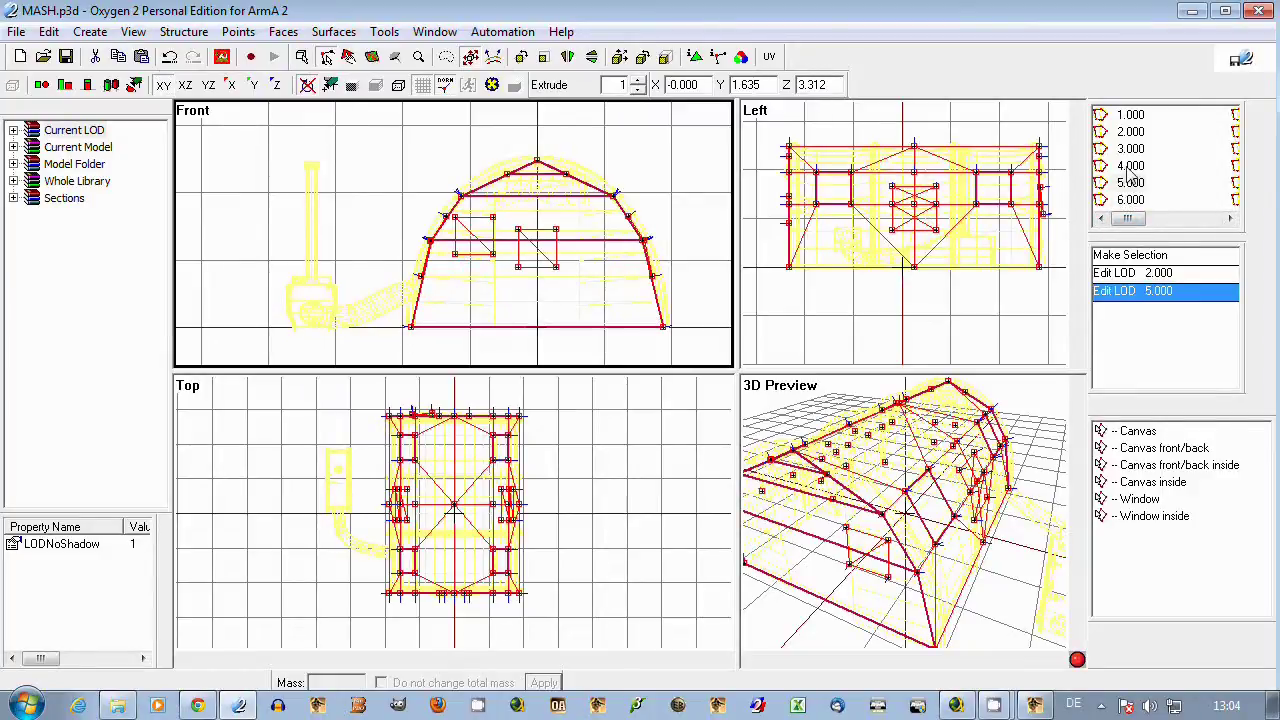
pyautogui.click(1130, 166)
pyautogui.click(1130, 149)
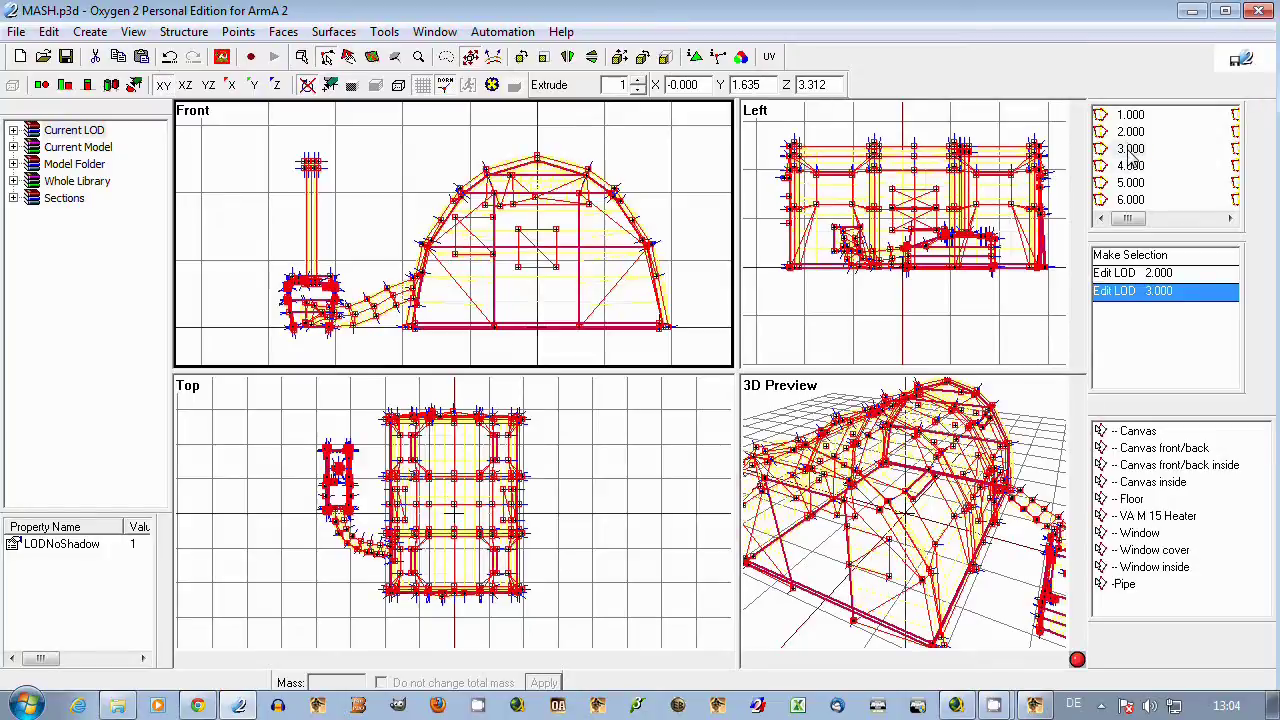
pyautogui.click(1130, 132)
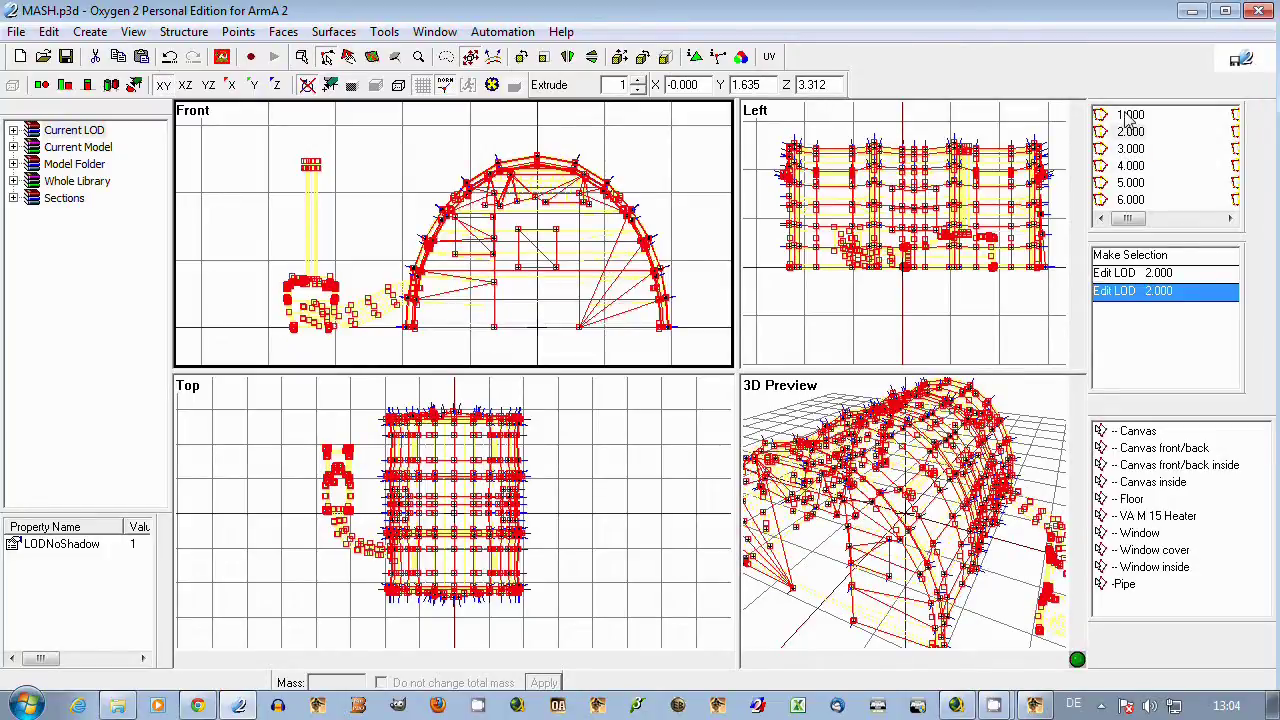
pyautogui.click(1128, 115)
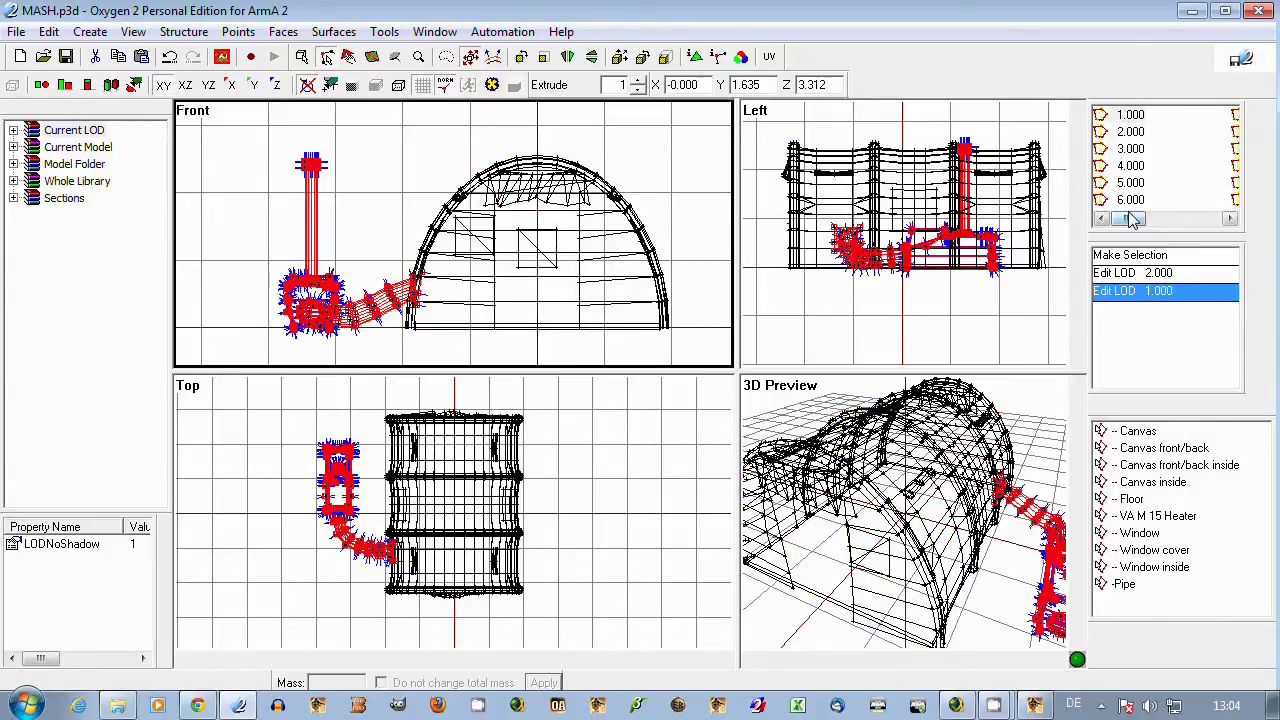
# Step: View the tent's ShadowVolume 0.000 and ShadowVolume 10.000 LODs
pyautogui.moveTo(1130, 219); pyautogui.dragTo(1152, 222)
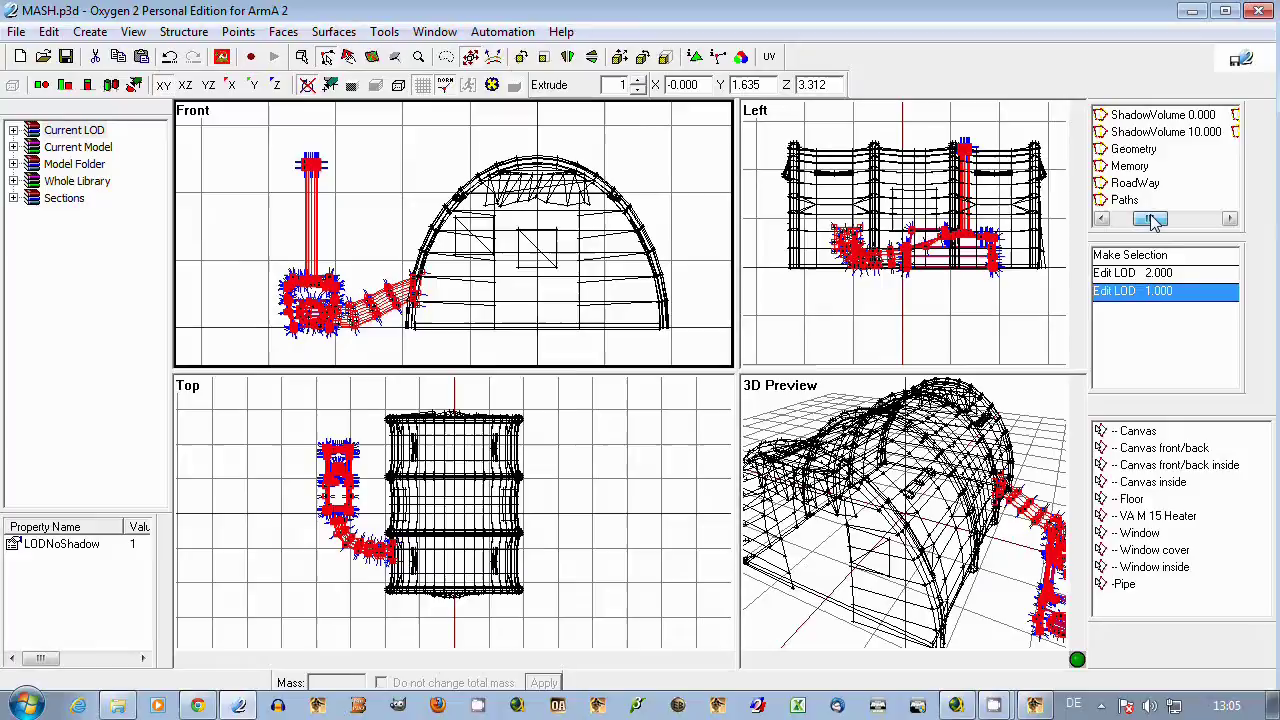
pyautogui.click(1160, 116)
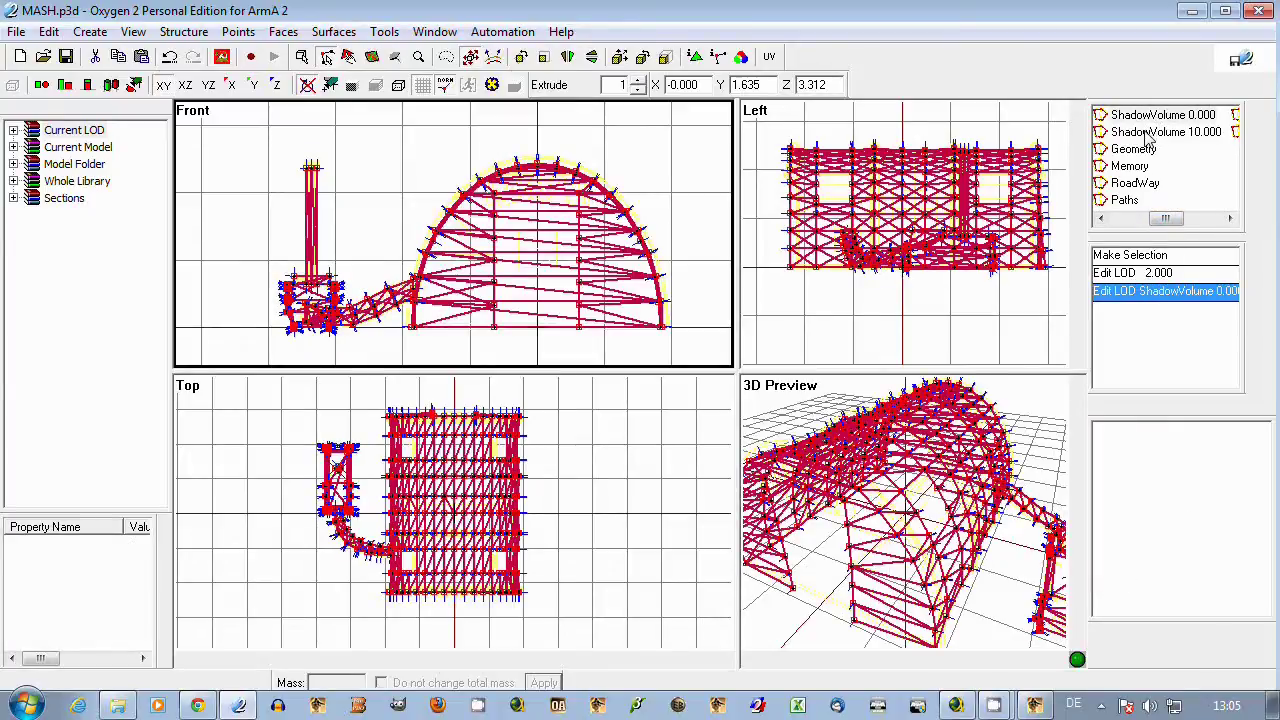
pyautogui.click(1146, 134)
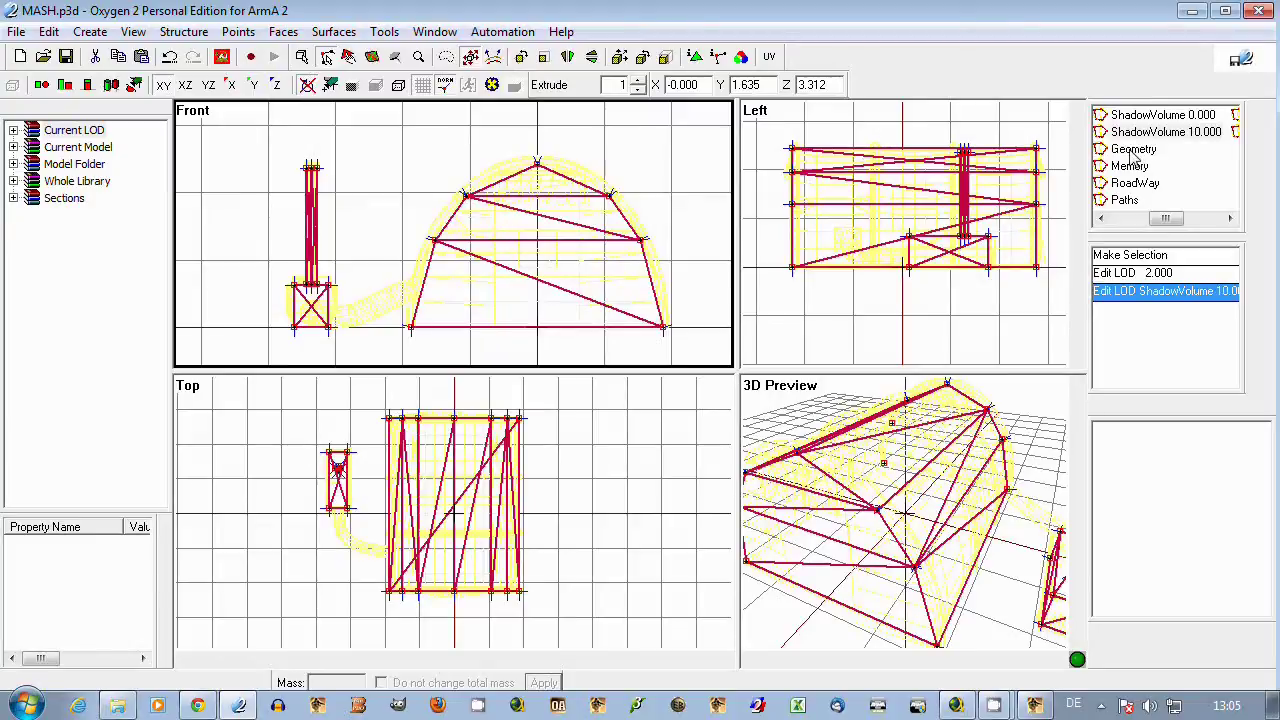
# Step: View the Geometry LOD, switch to the Memory LOD and deselect its memory point
pyautogui.click(1133, 150)
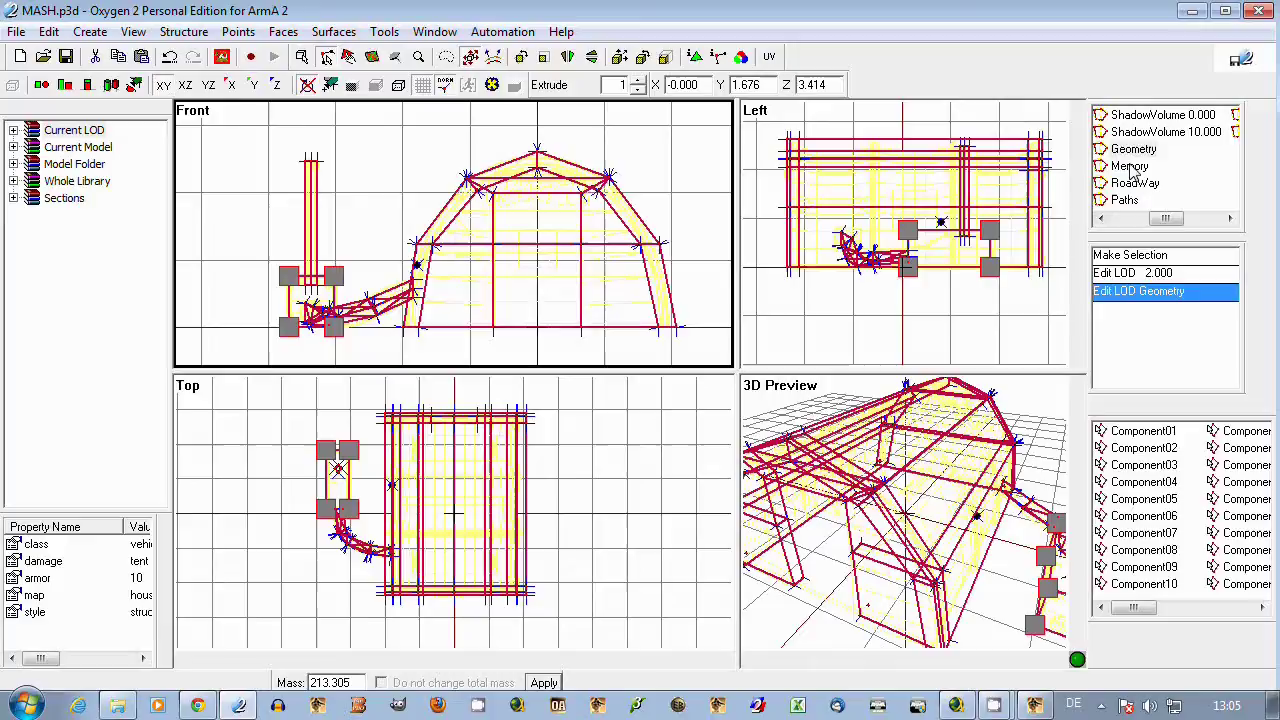
pyautogui.click(1130, 166)
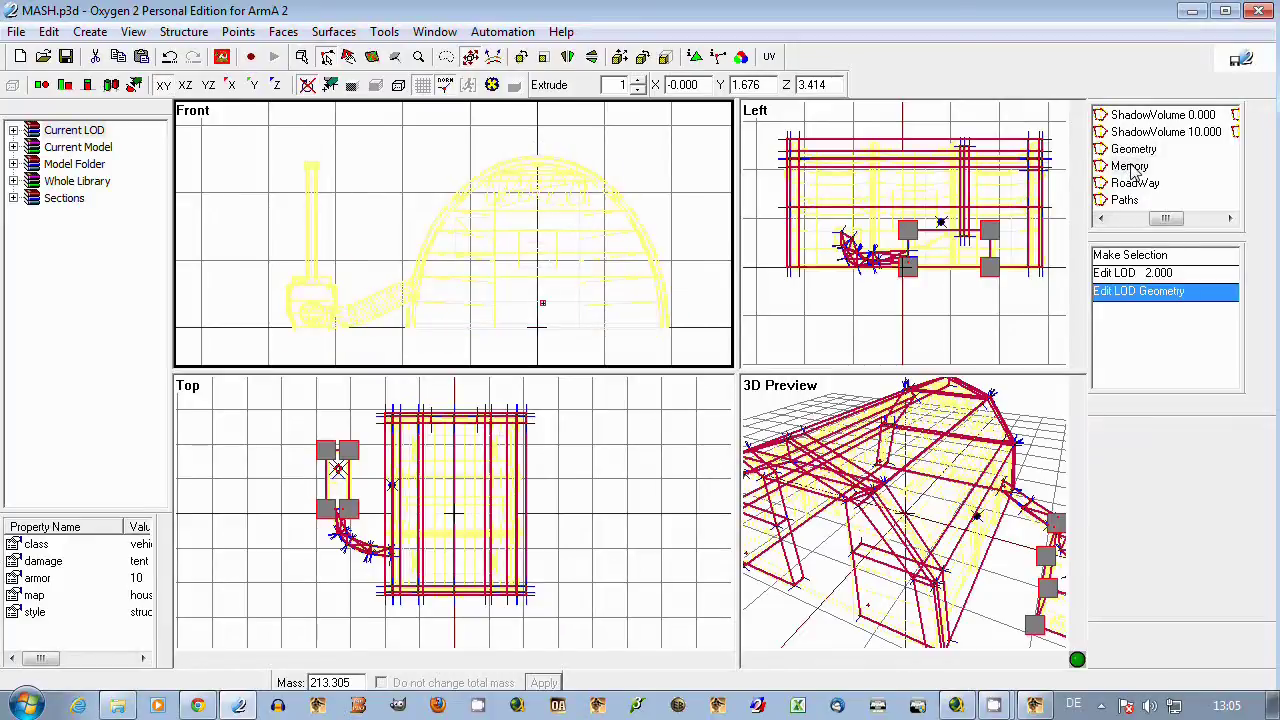
pyautogui.click(640, 325)
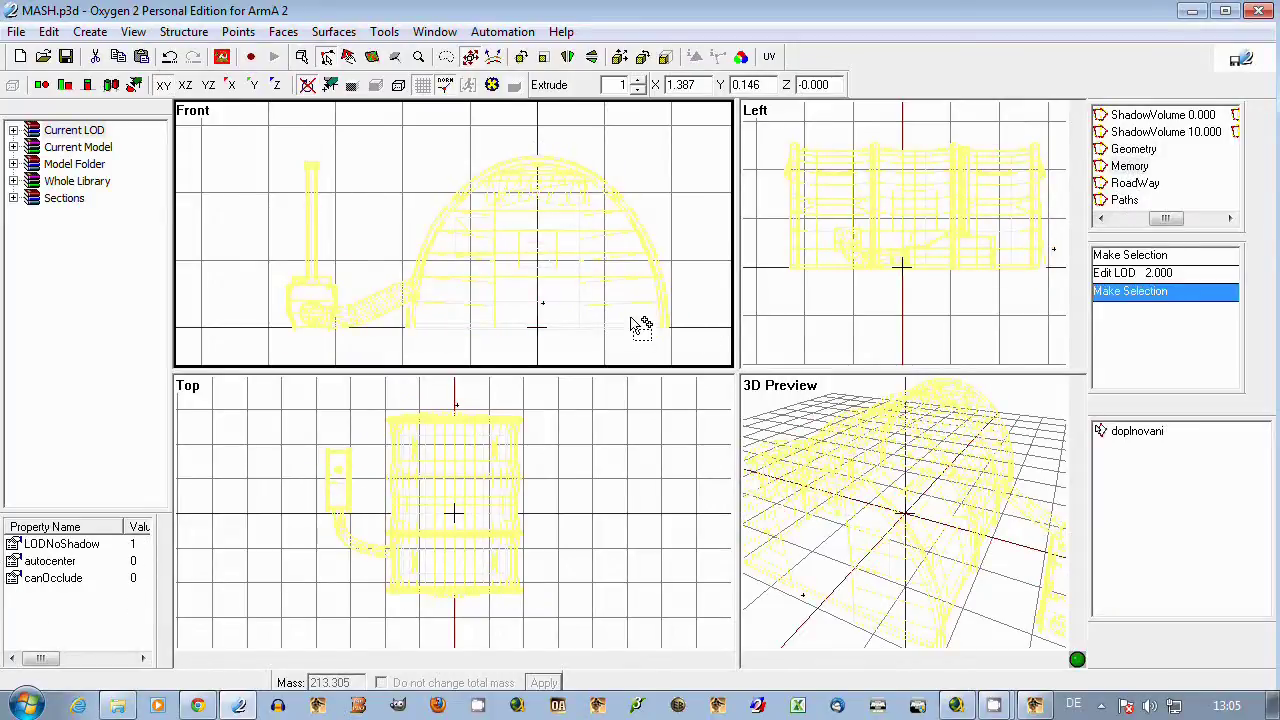
# Step: Switch editing to the RoadWay LOD and clear the selection of its plane
pyautogui.click(1133, 184)
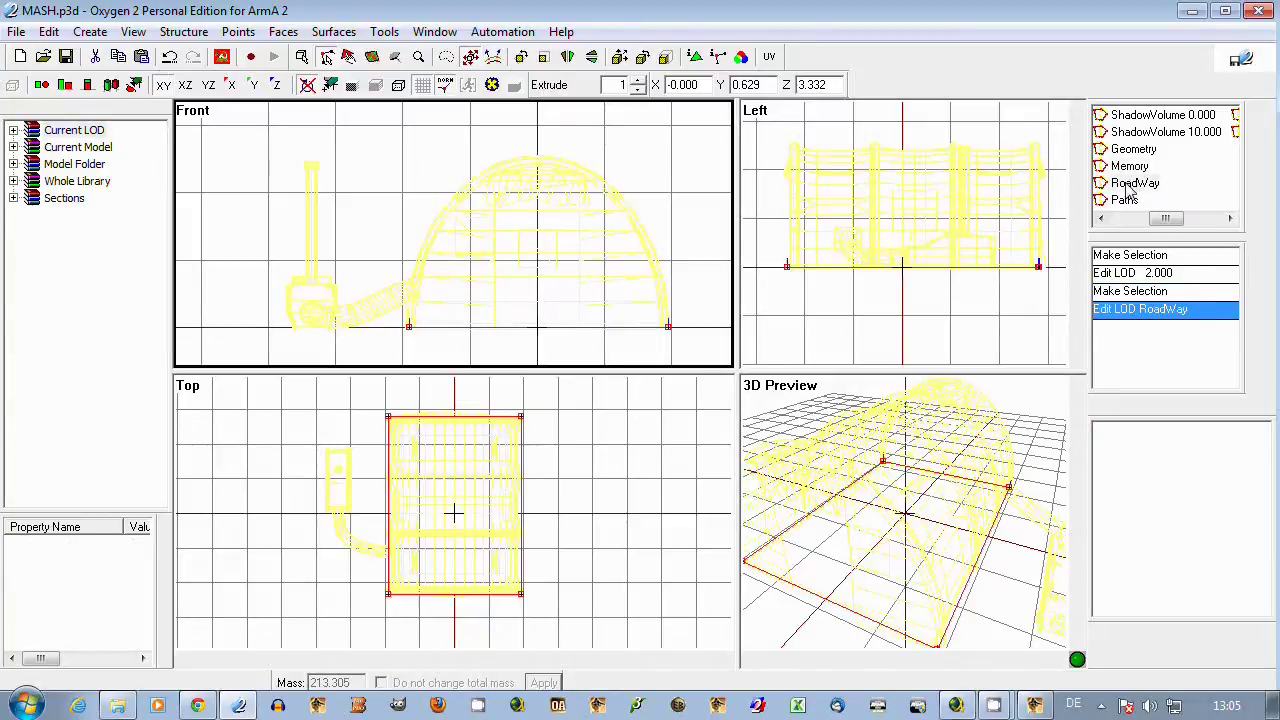
pyautogui.click(562, 482)
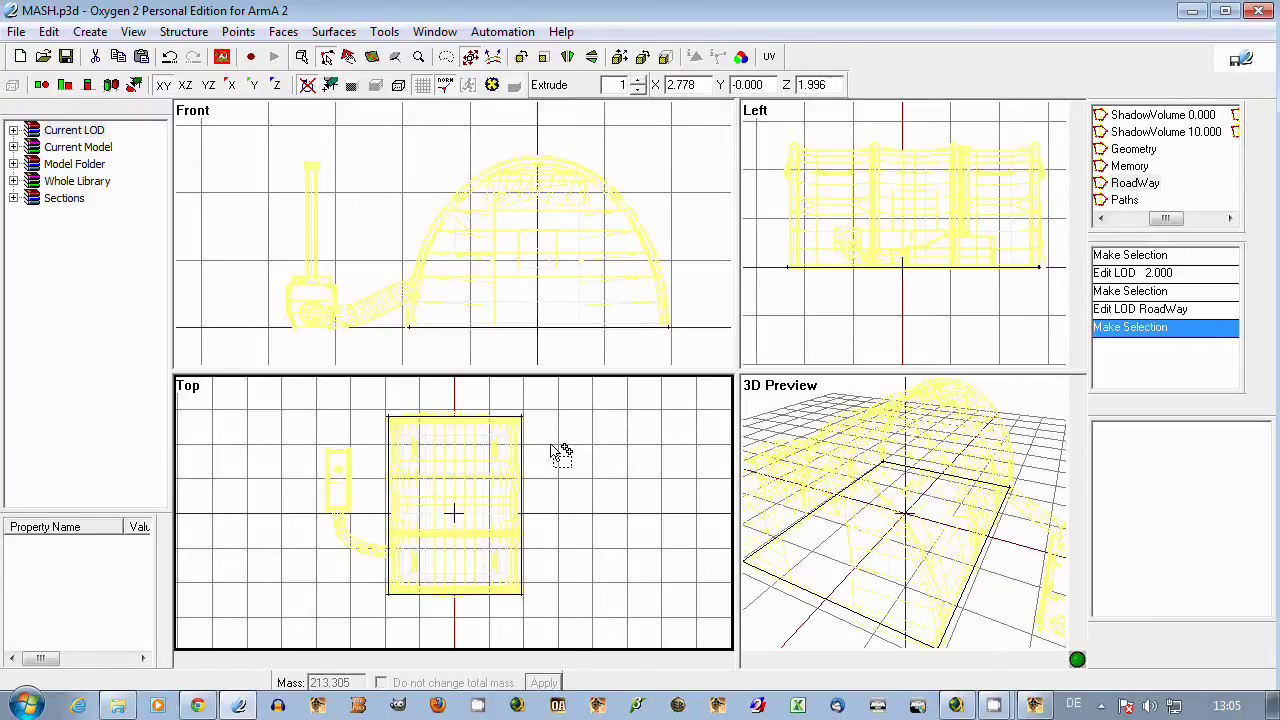
# Step: Select the whole roadway plane and move it vertically up through the tent and back down
pyautogui.scroll(-1, 512, 490)
pyautogui.scroll(-2, 510, 280)
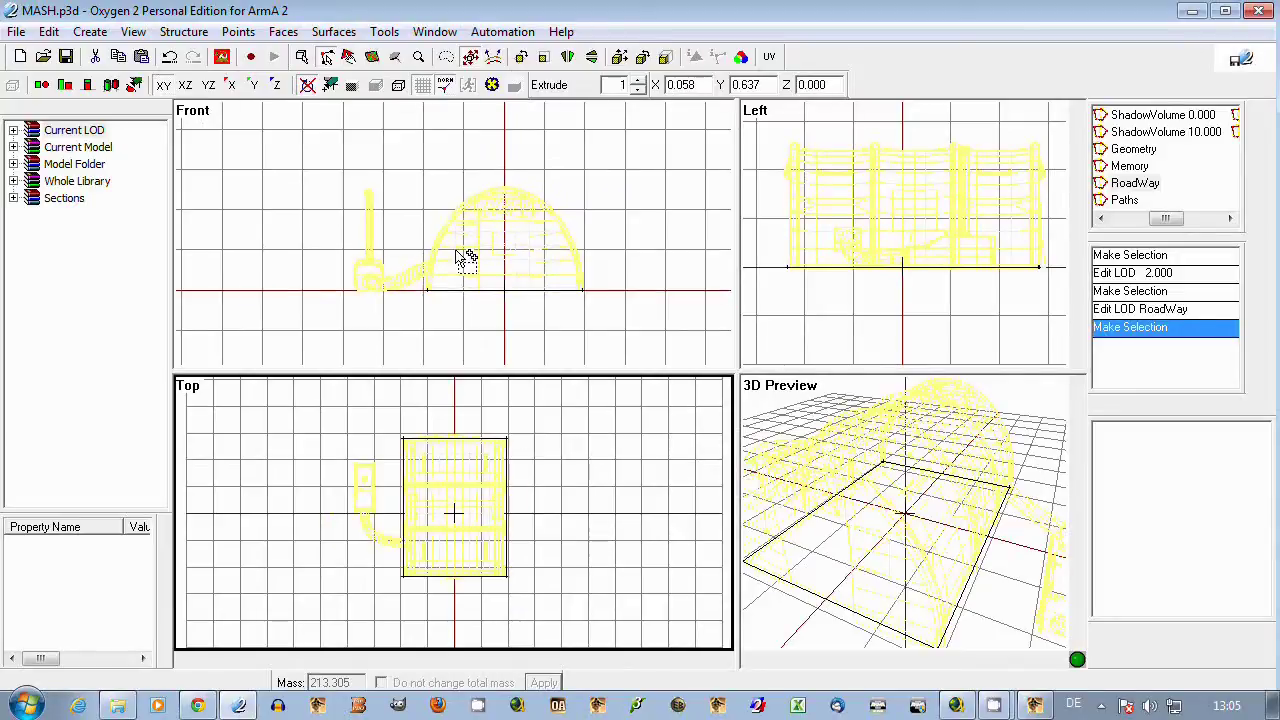
pyautogui.moveTo(378, 197); pyautogui.dragTo(616, 338)
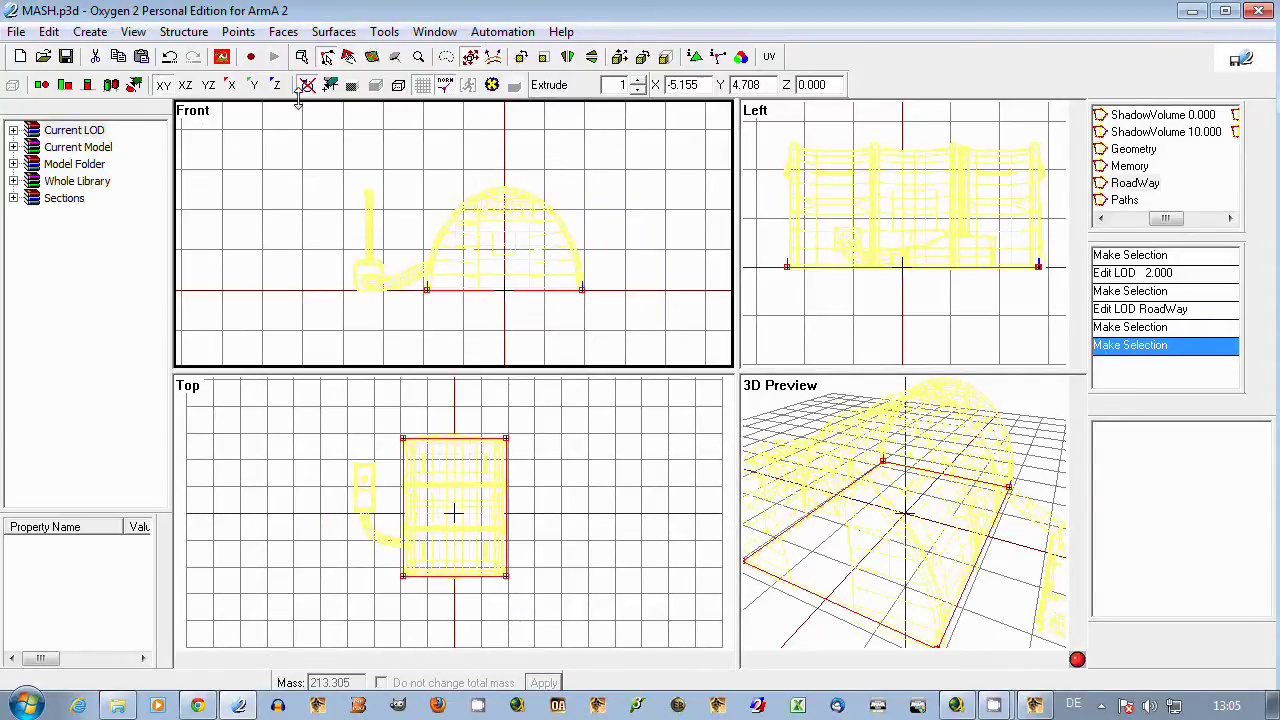
pyautogui.moveTo(290, 125)
pyautogui.keyDown('shift'); pyautogui.mouseDown()
pyautogui.moveTo(391, 177)
pyautogui.moveTo(400, 120)
pyautogui.moveTo(423, 171)
pyautogui.mouseUp(); pyautogui.keyUp('shift')
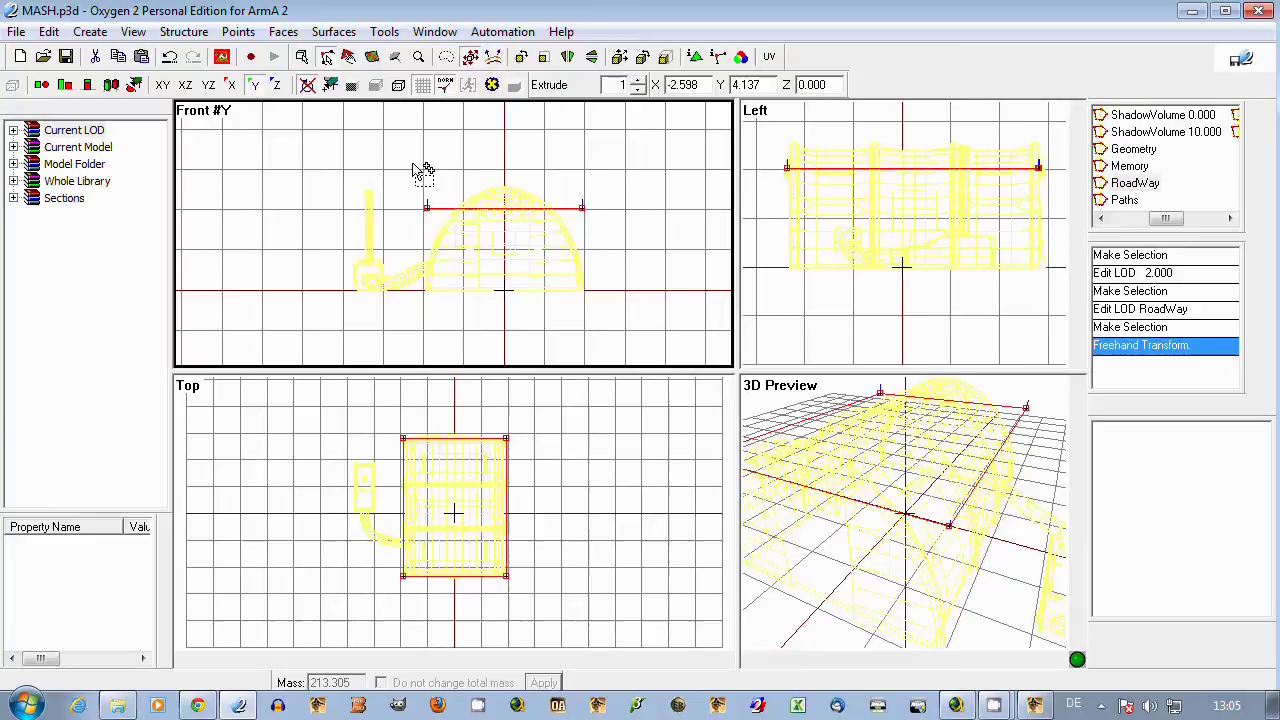
pyautogui.keyDown('shift'); pyautogui.moveTo(494, 191); pyautogui.dragTo(471, 263); pyautogui.keyUp('shift')
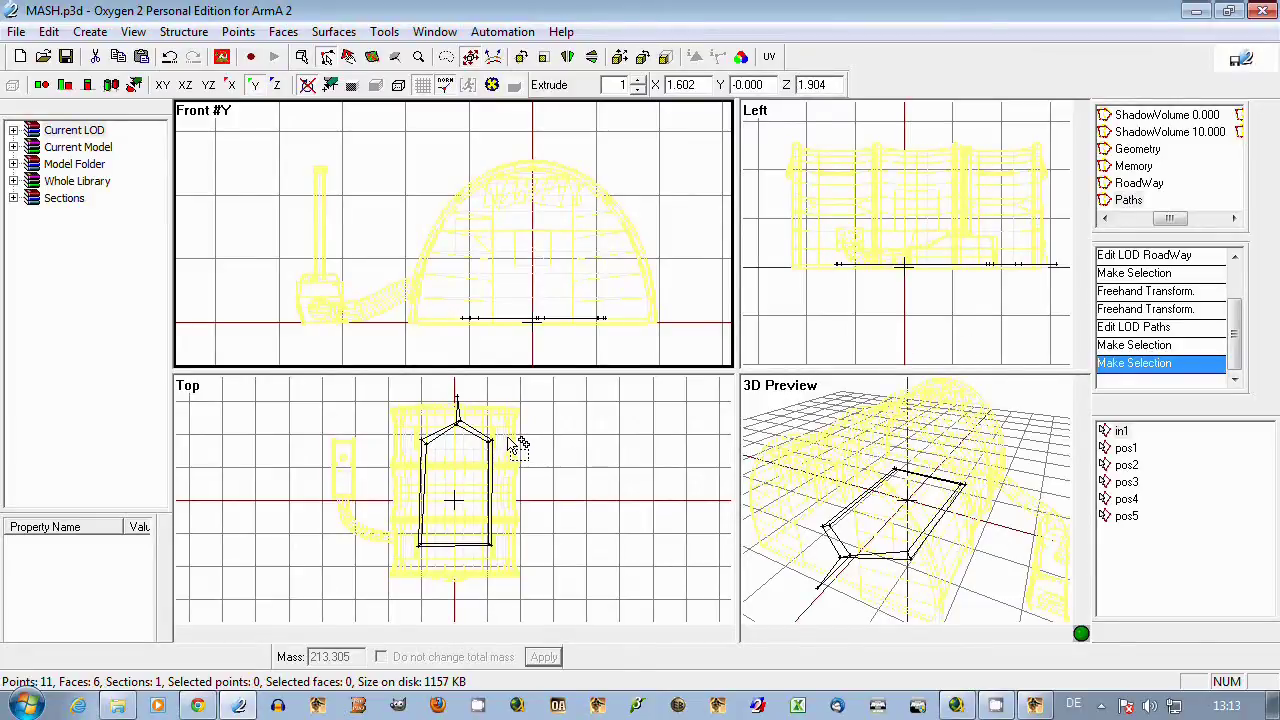
# Step: Select the Paths LOD's named selections in1 and pos1 to pos5 one at a time to locate their points
pyautogui.click(1121, 431)
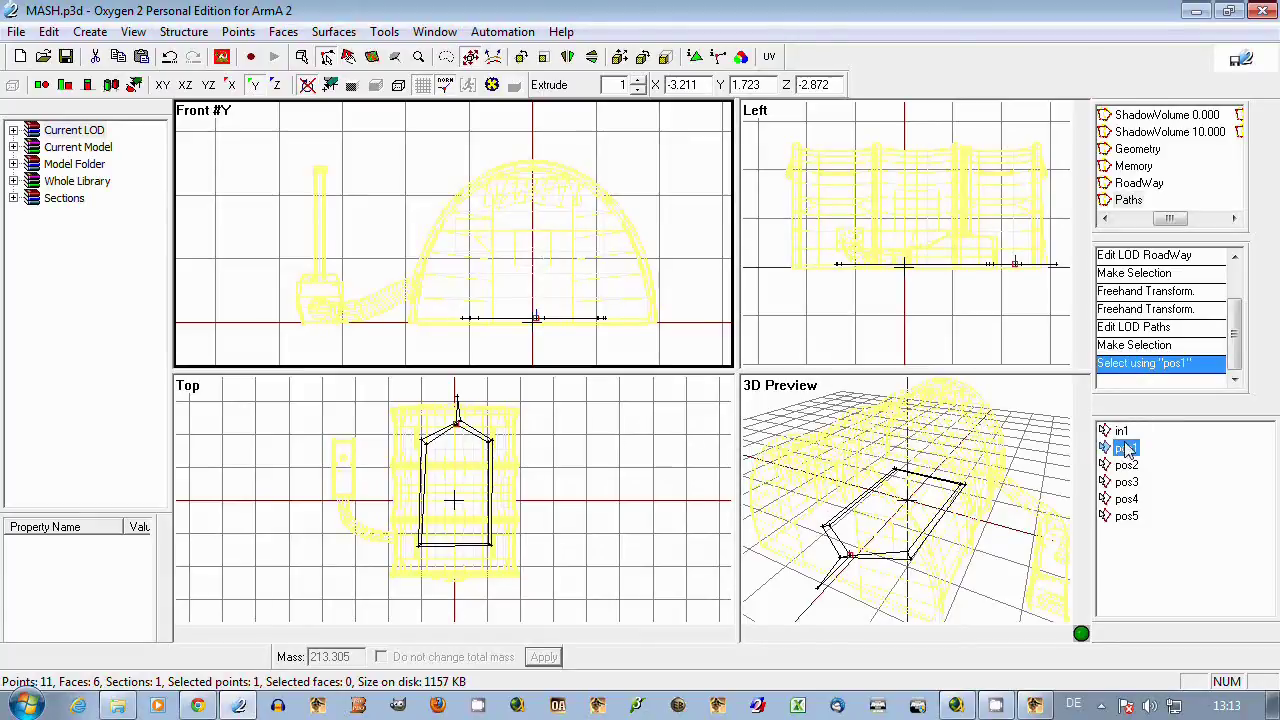
pyautogui.click(475, 420)
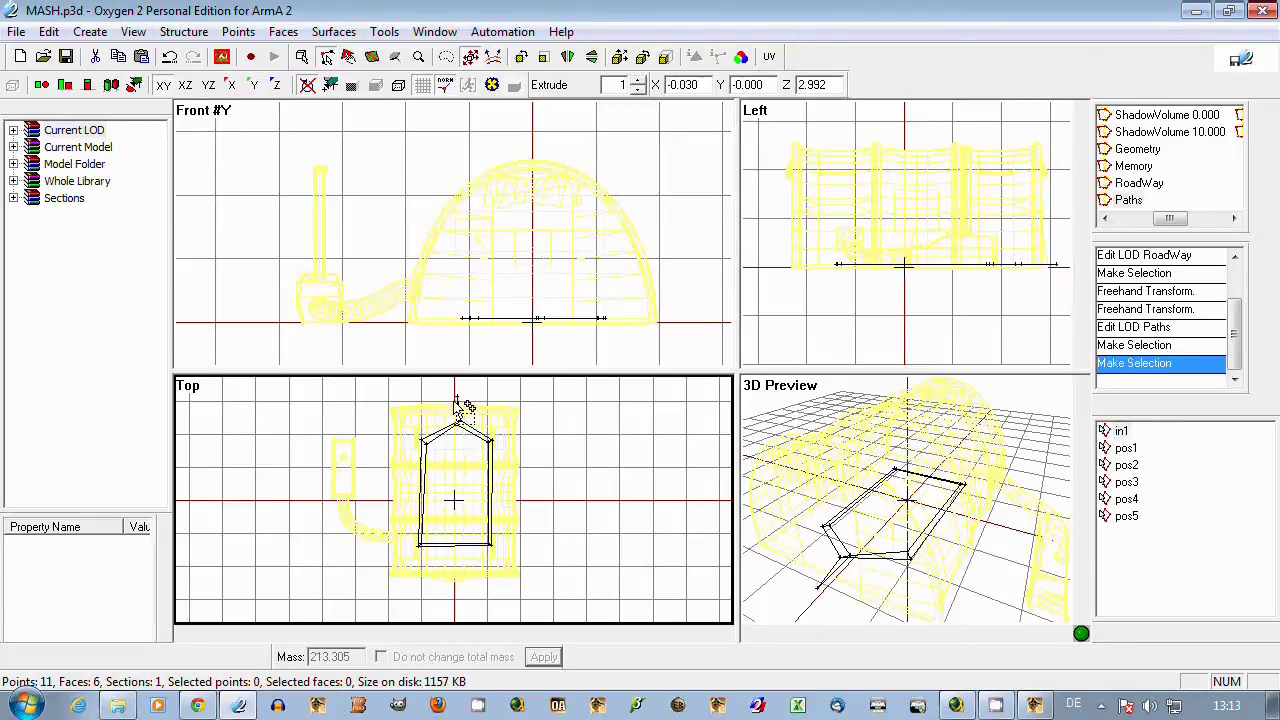
pyautogui.click(1126, 448)
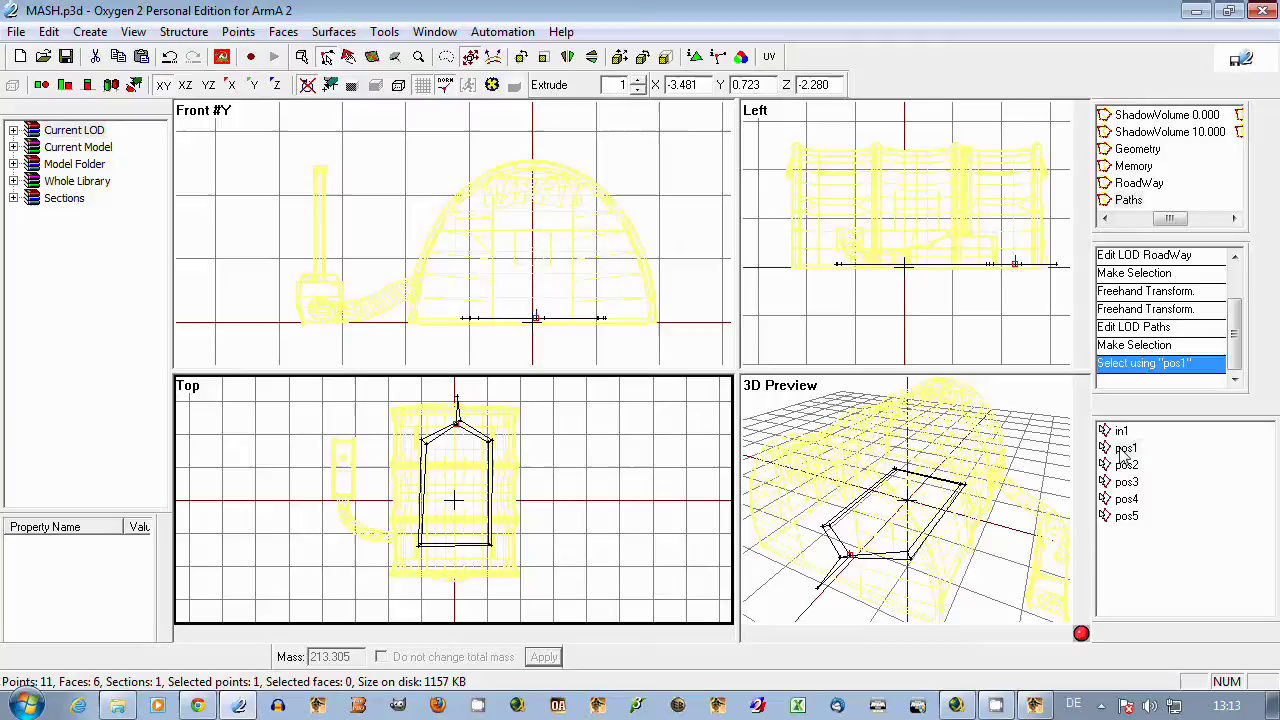
pyautogui.click(1126, 465)
pyautogui.click(1125, 482)
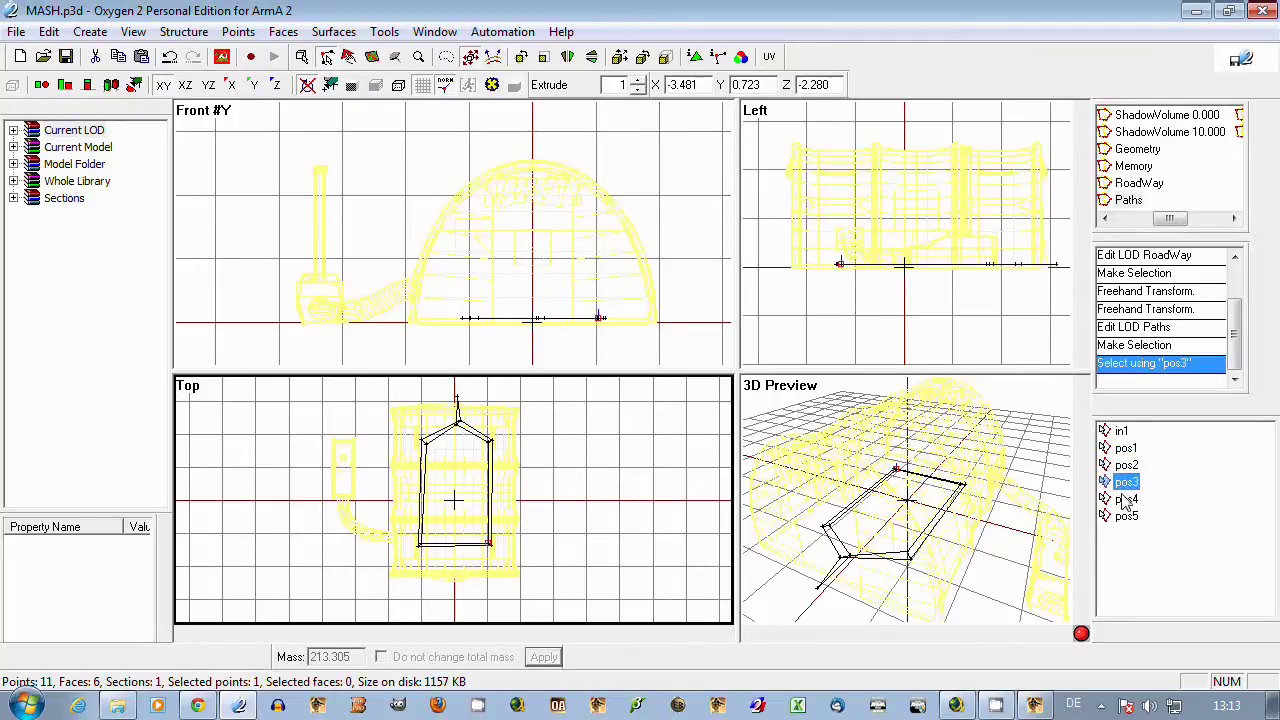
pyautogui.click(1124, 499)
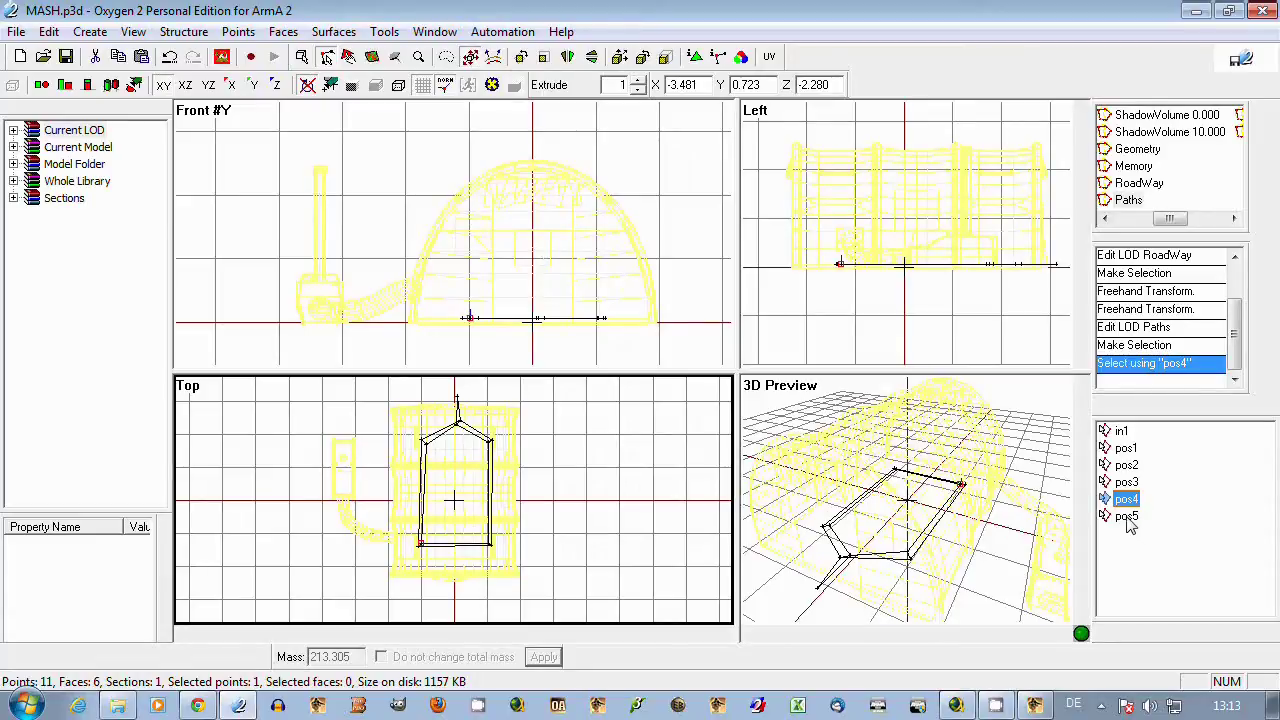
pyautogui.click(1128, 516)
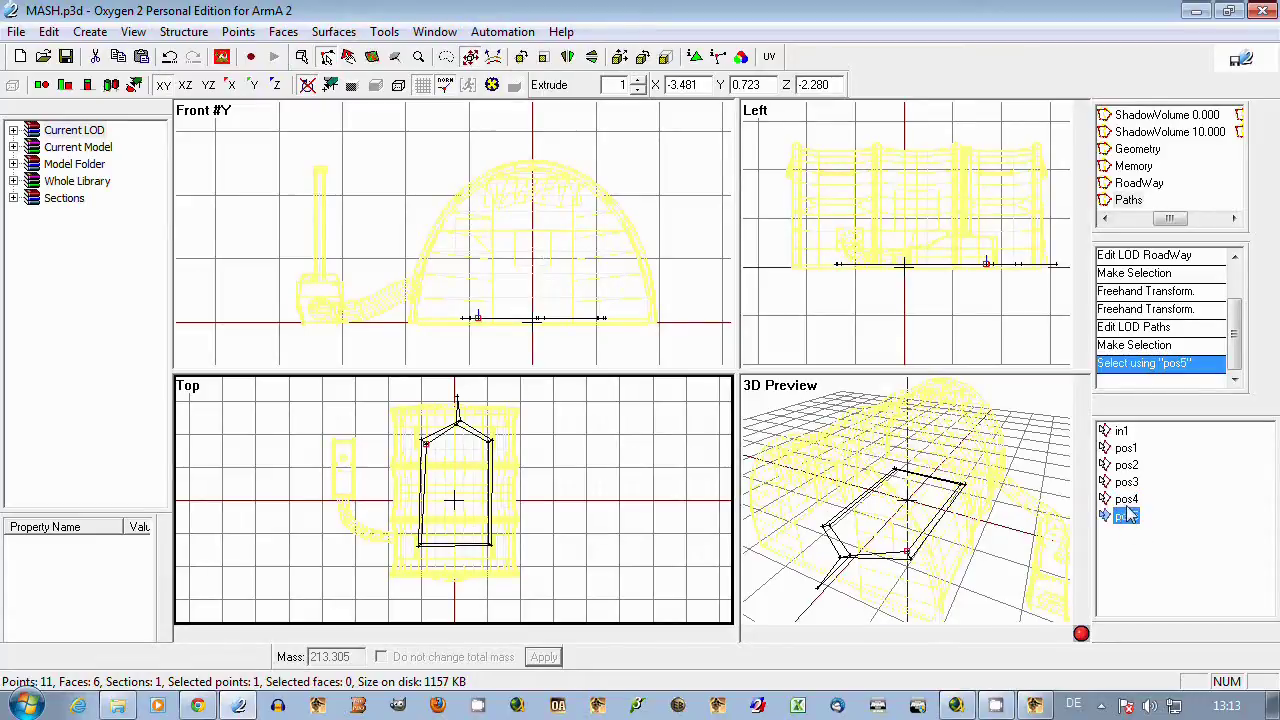
pyautogui.click(1127, 498)
pyautogui.click(1126, 516)
# Step: Clear the selection and examine the path outline inside the tent from above, including the corners at its closed end
pyautogui.click(585, 512)
pyautogui.scroll(2, 480, 526)
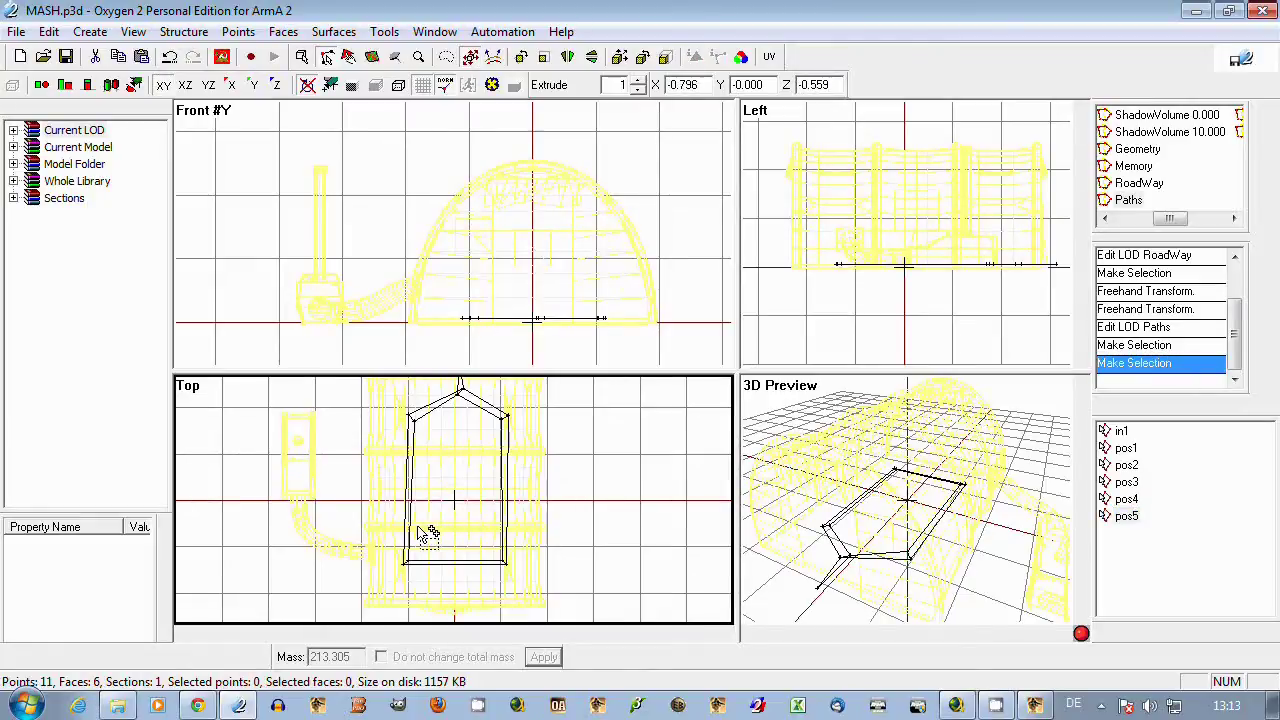
pyautogui.scroll(1, 448, 529)
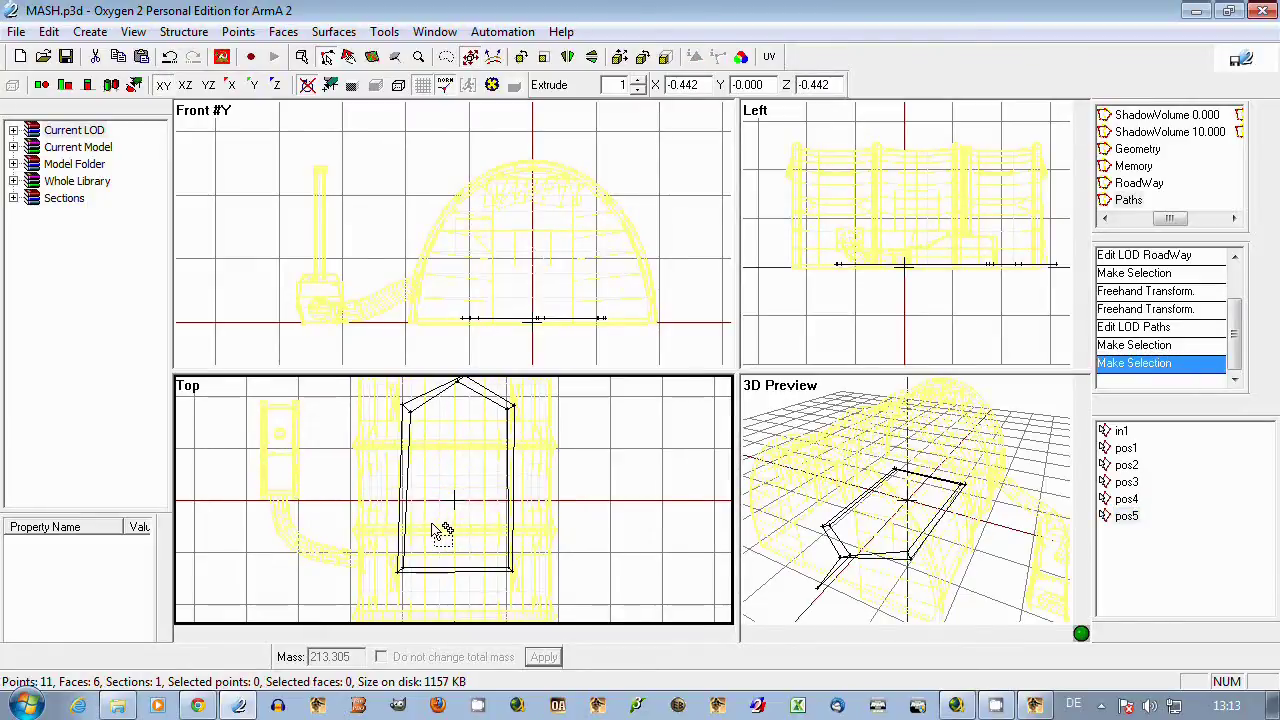
pyautogui.scroll(1, 443, 531)
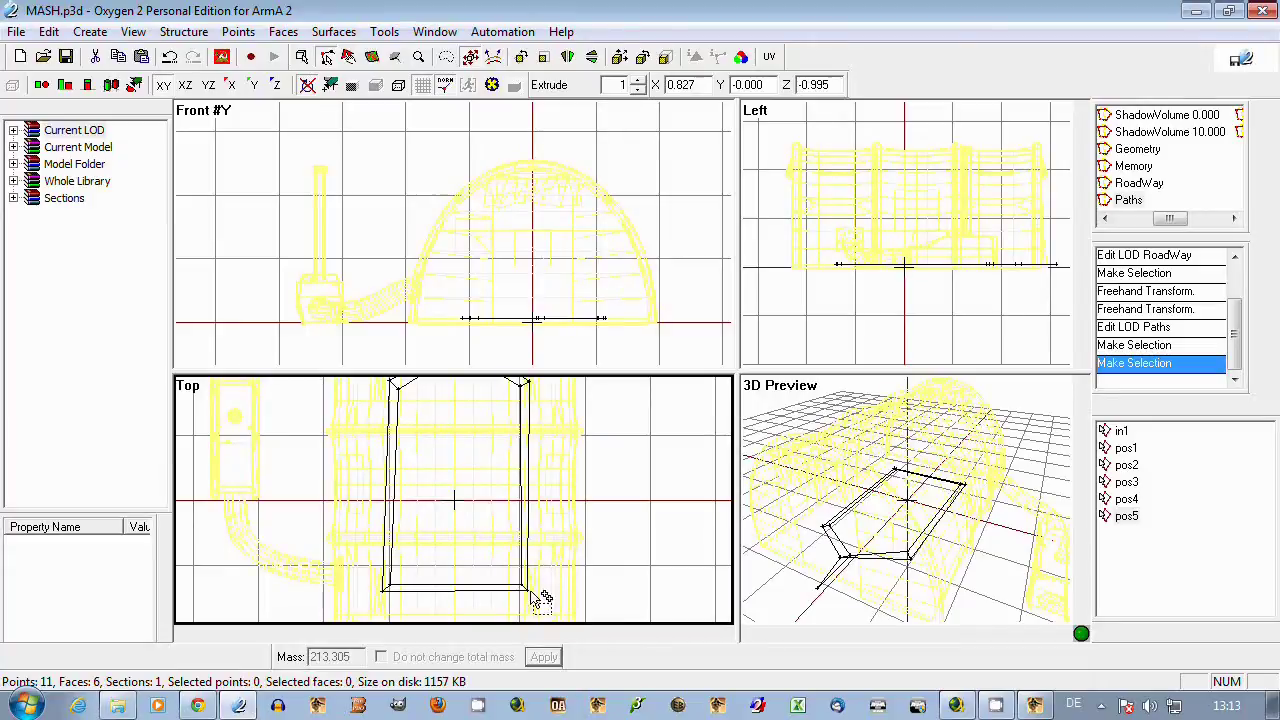
pyautogui.moveTo(343, 537); pyautogui.dragTo(594, 623)
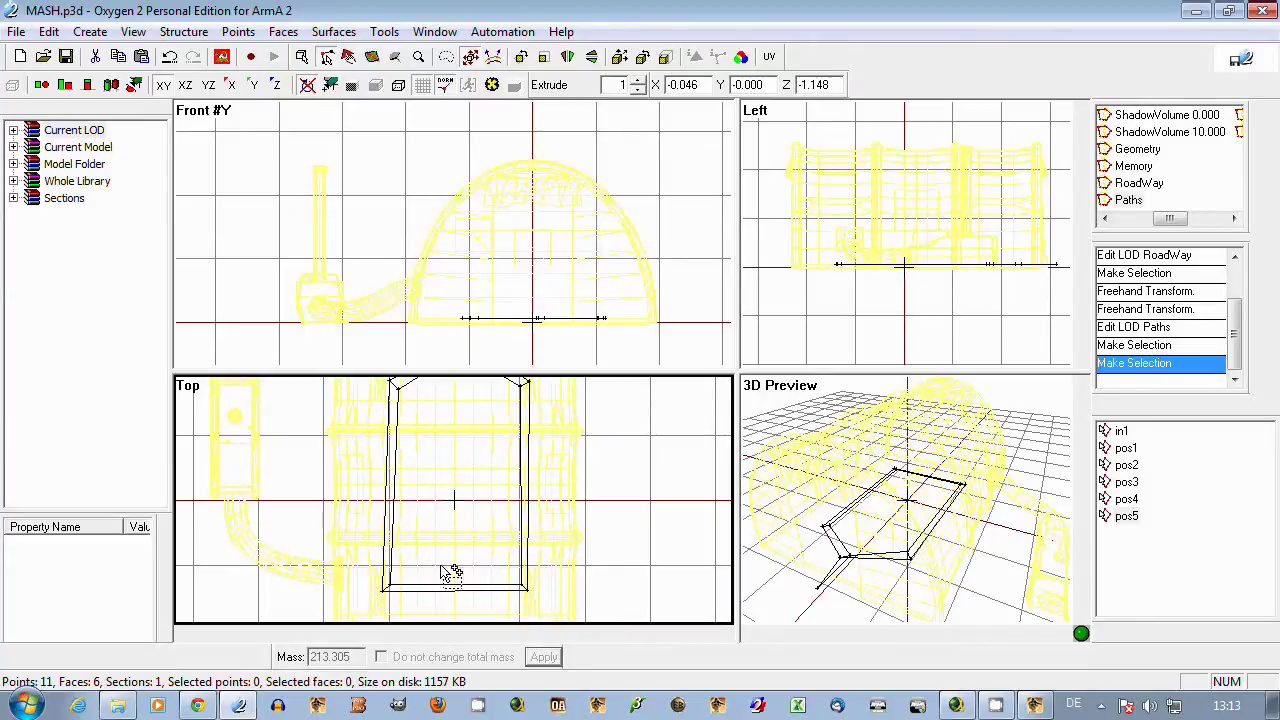
pyautogui.scroll(-3, 455, 450)
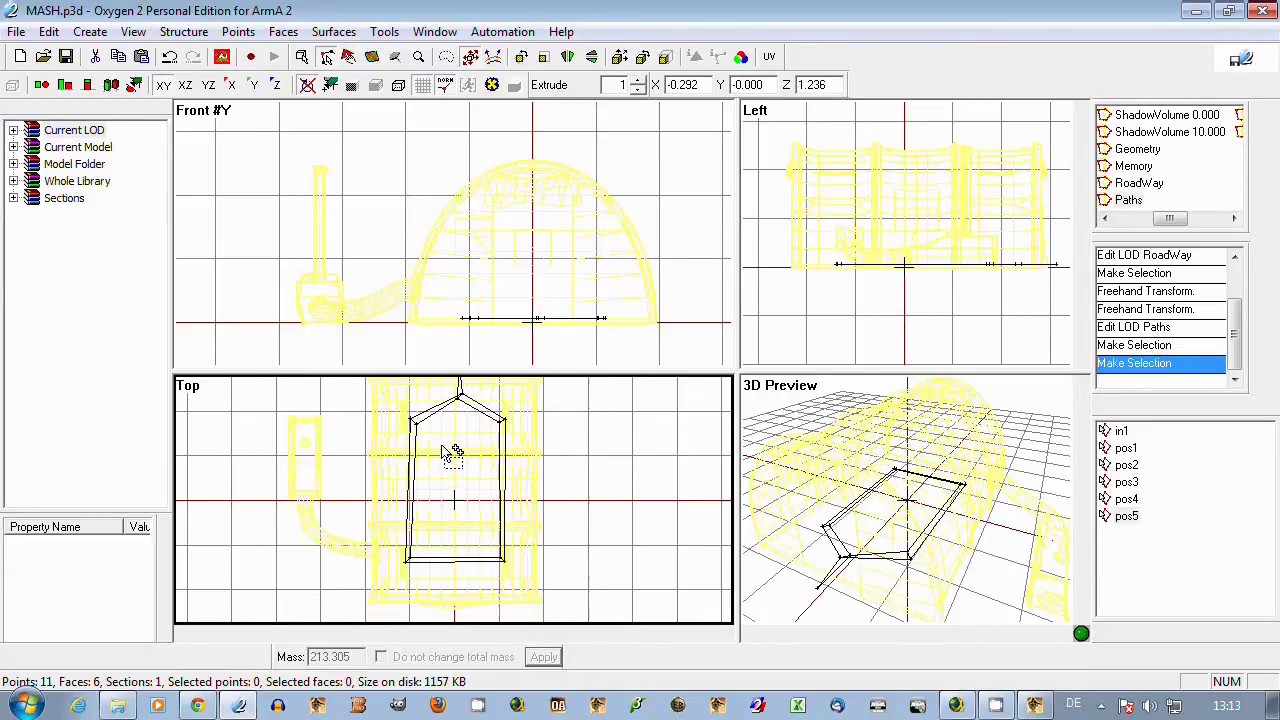
# Step: Switch editing to the View Geometry LOD and clear the selection of its geometry
pyautogui.scroll(-3, 453, 452)
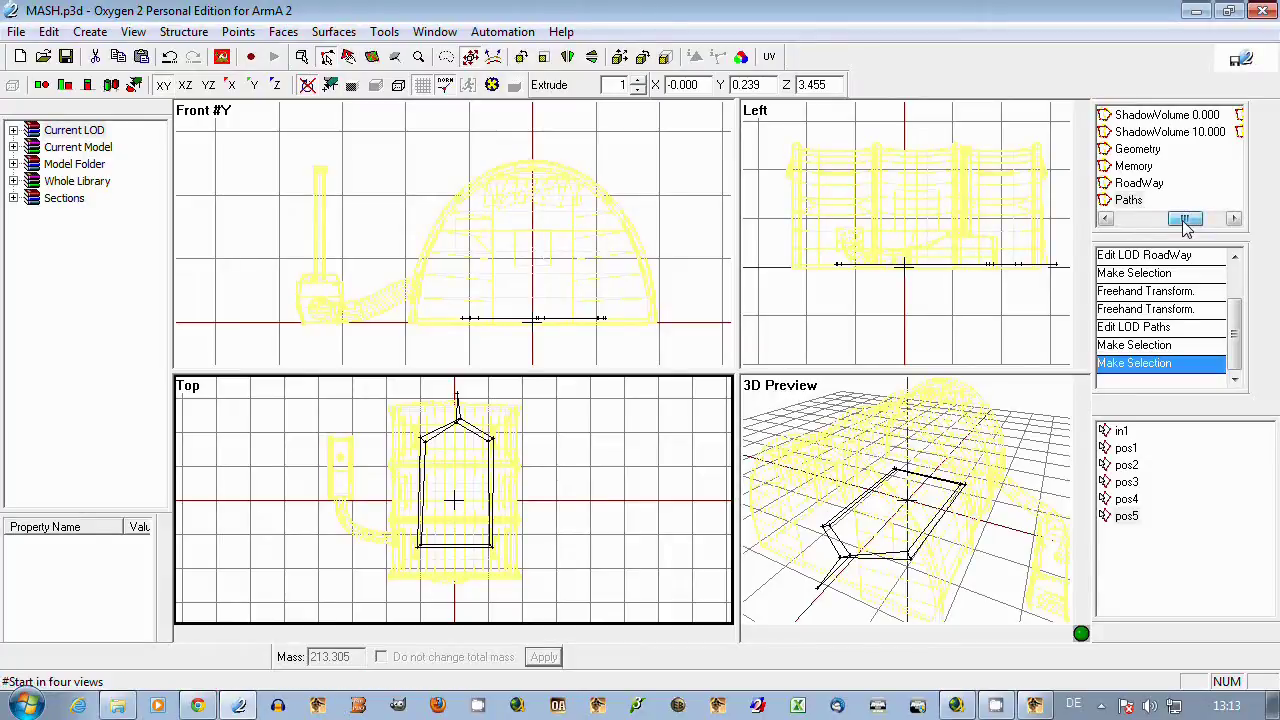
pyautogui.moveTo(1169, 218); pyautogui.dragTo(1206, 218)
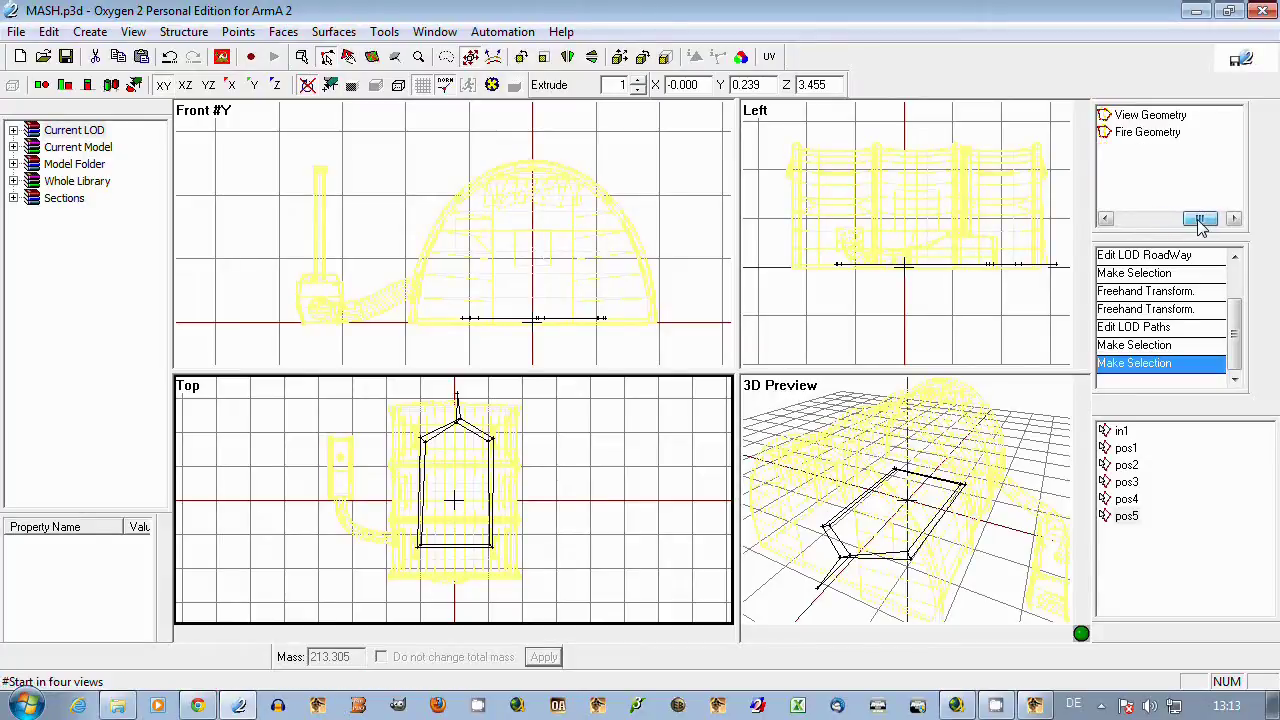
pyautogui.click(1147, 116)
pyautogui.click(600, 225)
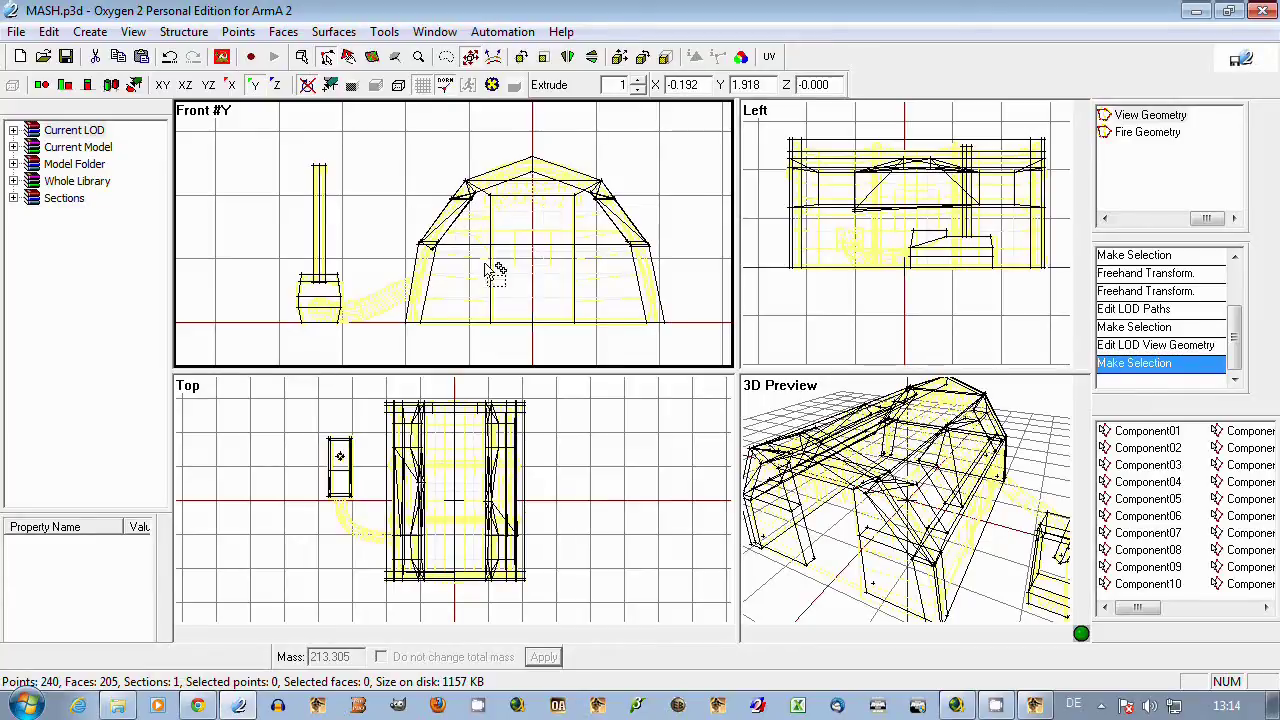
# Step: Switch editing to the Fire Geometry LOD with nothing selected, and check which part of the model Component02 covers
pyautogui.click(1124, 136)
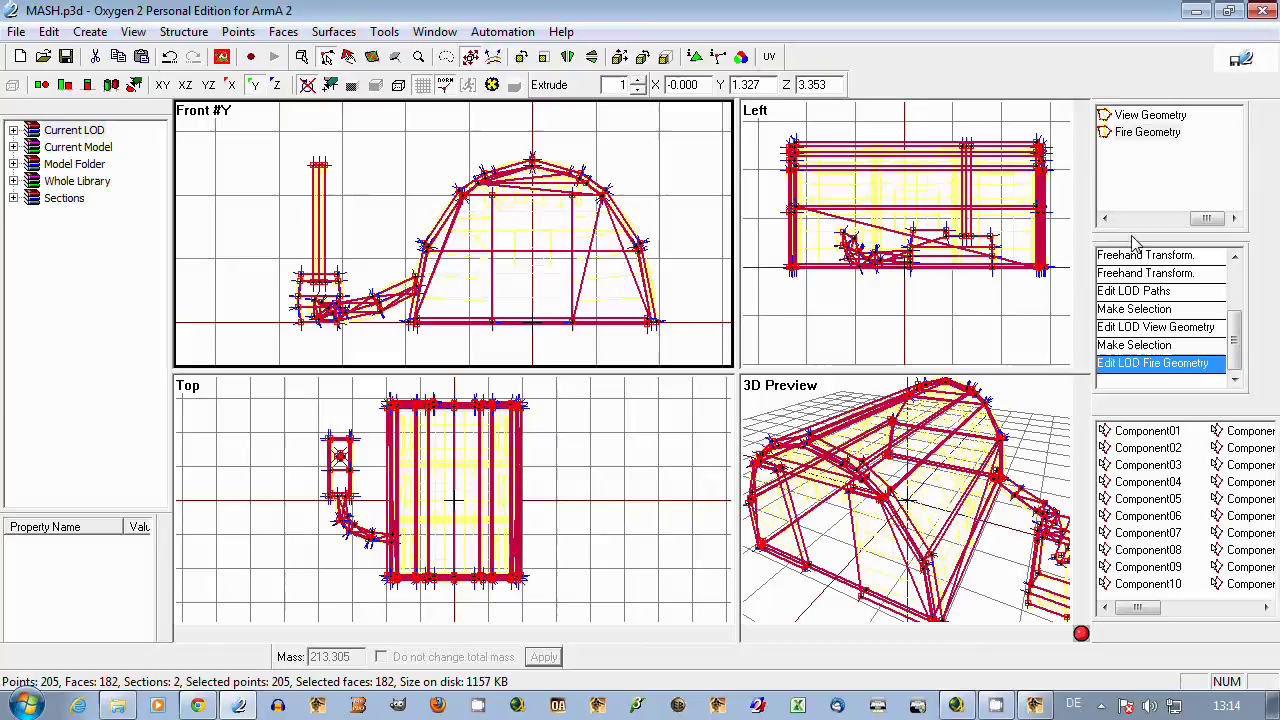
pyautogui.click(506, 300)
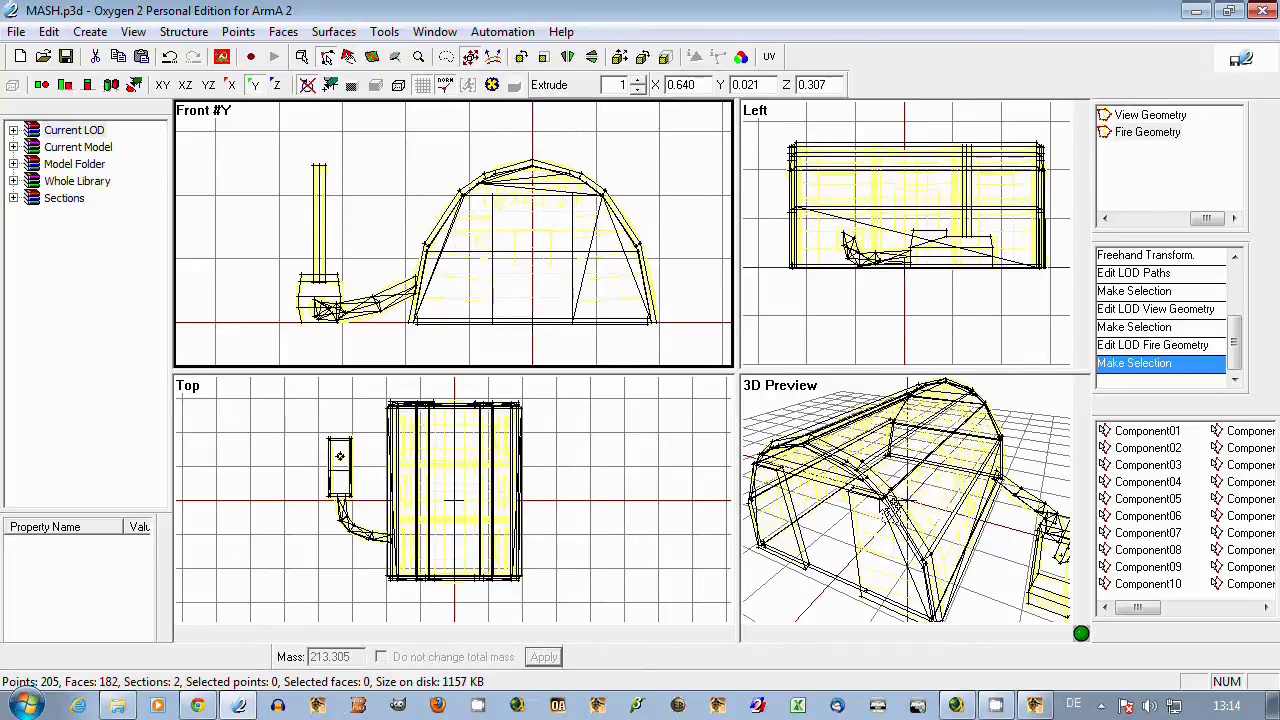
pyautogui.click(1140, 448)
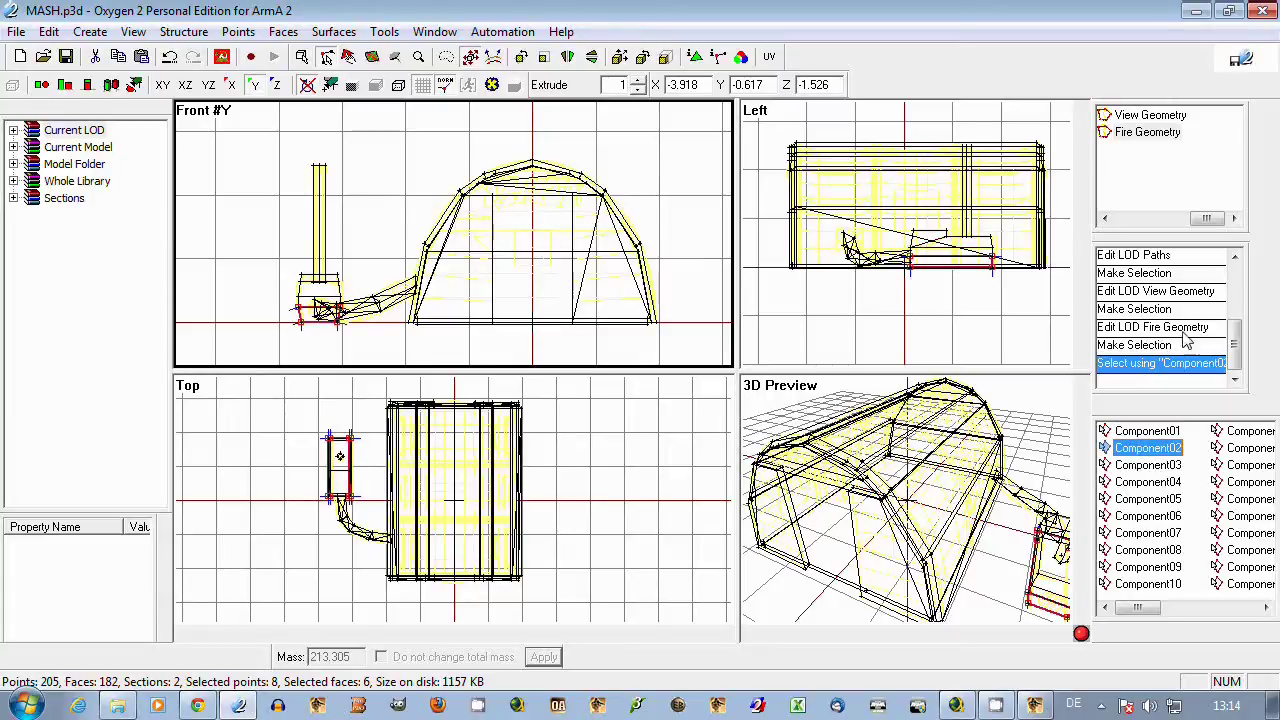
pyautogui.moveTo(1208, 218)
pyautogui.mouseDown()
pyautogui.moveTo(1180, 222)
pyautogui.moveTo(1206, 218)
pyautogui.mouseUp()
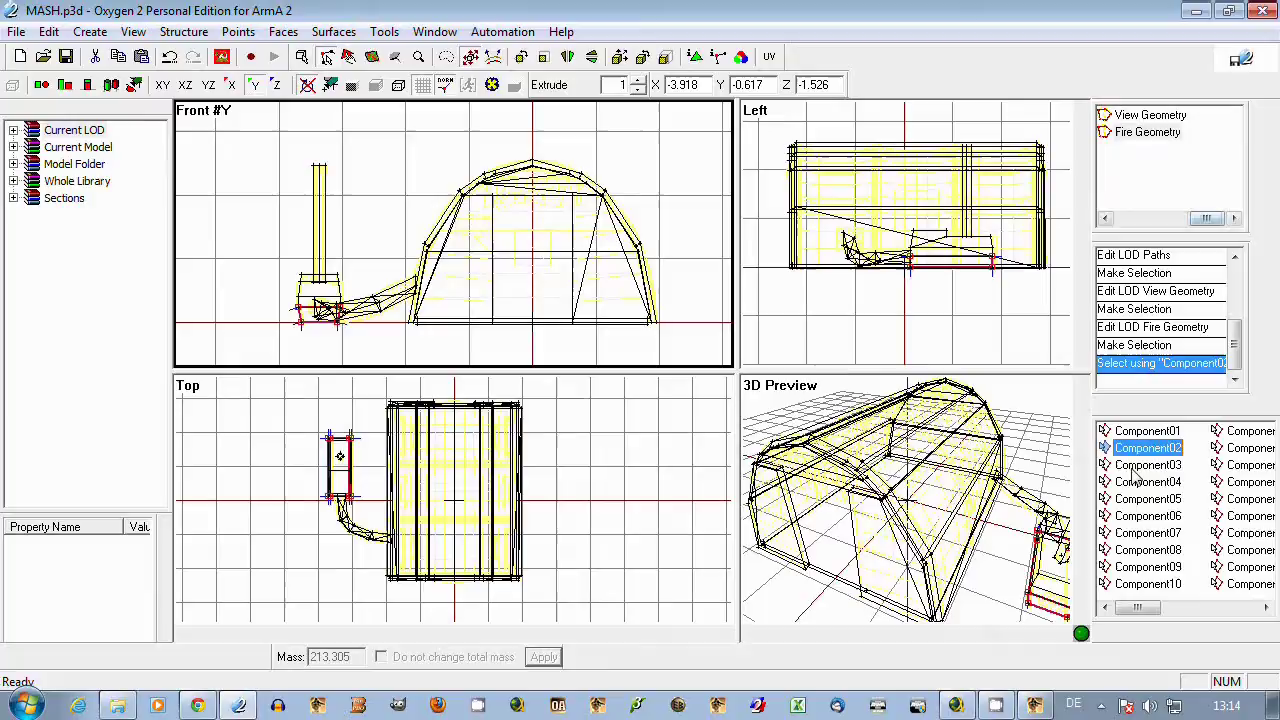
pyautogui.click(960, 535)
# Step: Select Component01, 03, 06, 08, 09 and 10 one at a time to locate their parts, and clear the selection
pyautogui.click(1147, 431)
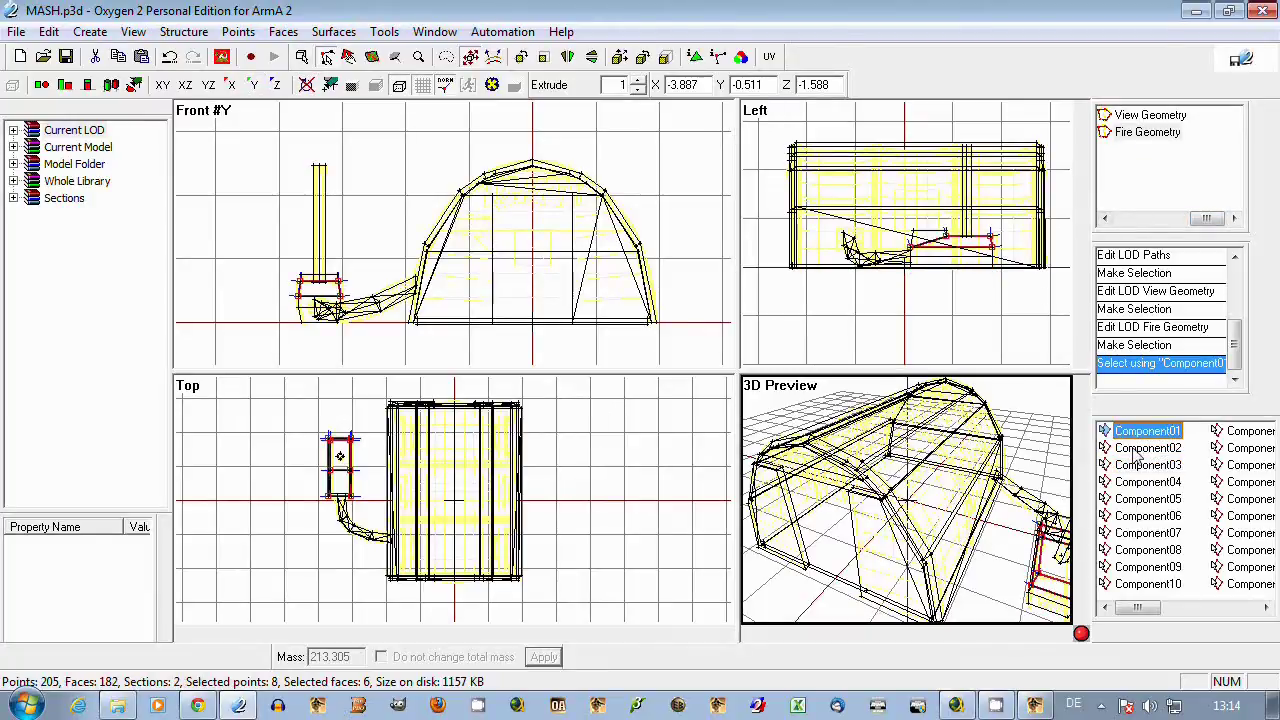
pyautogui.click(1130, 465)
pyautogui.click(1125, 516)
pyautogui.click(1122, 550)
pyautogui.click(1140, 567)
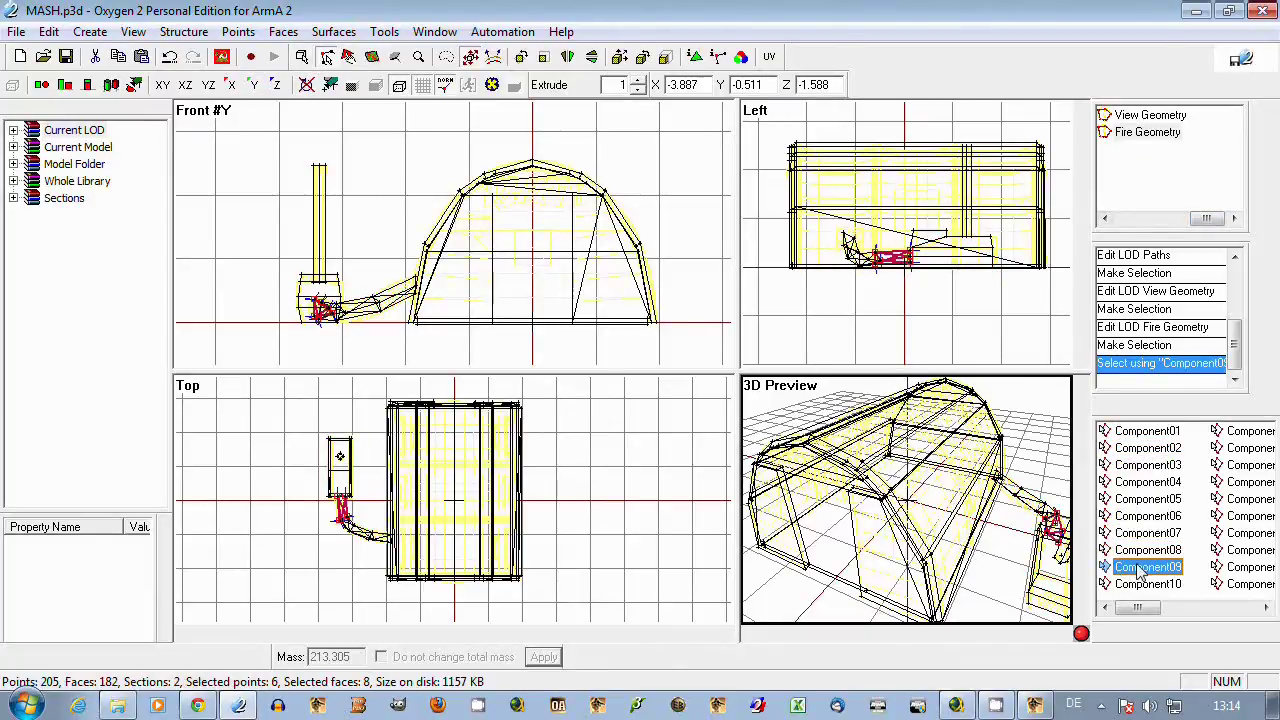
pyautogui.click(1147, 551)
pyautogui.click(1147, 584)
pyautogui.moveTo(1138, 610); pyautogui.dragTo(1180, 608)
pyautogui.click(898, 550)
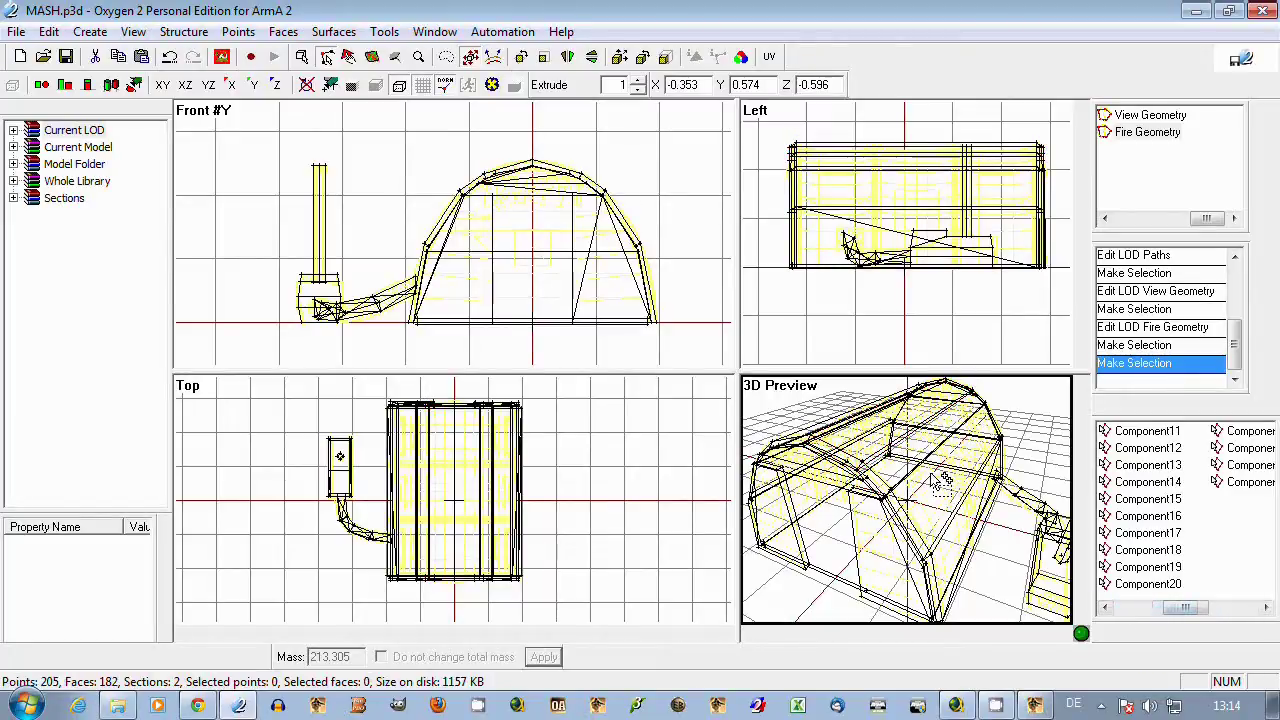
# Step: Select a section of the tent's Fire Geometry shell in the 3D preview and look at the Sharp Edge surface command
pyautogui.moveTo(945, 488); pyautogui.dragTo(990, 466, button='right')
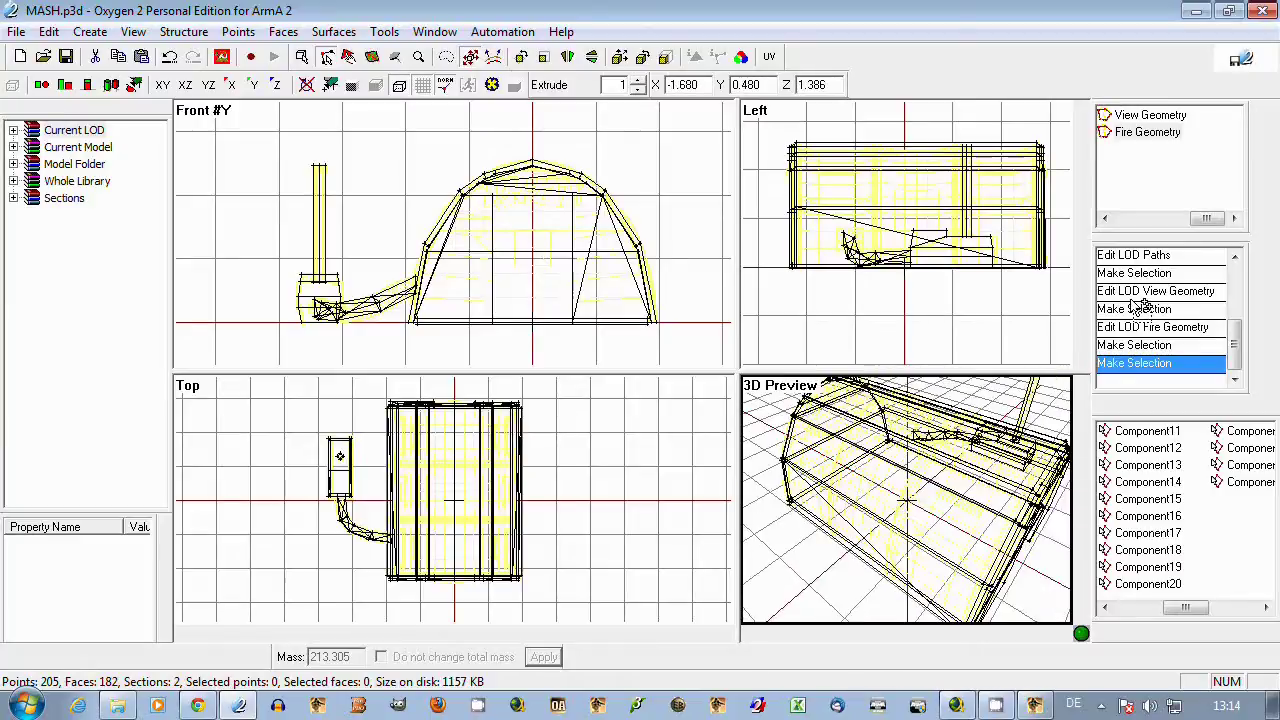
pyautogui.moveTo(1205, 219)
pyautogui.mouseDown()
pyautogui.moveTo(1139, 218)
pyautogui.moveTo(1204, 222)
pyautogui.mouseUp()
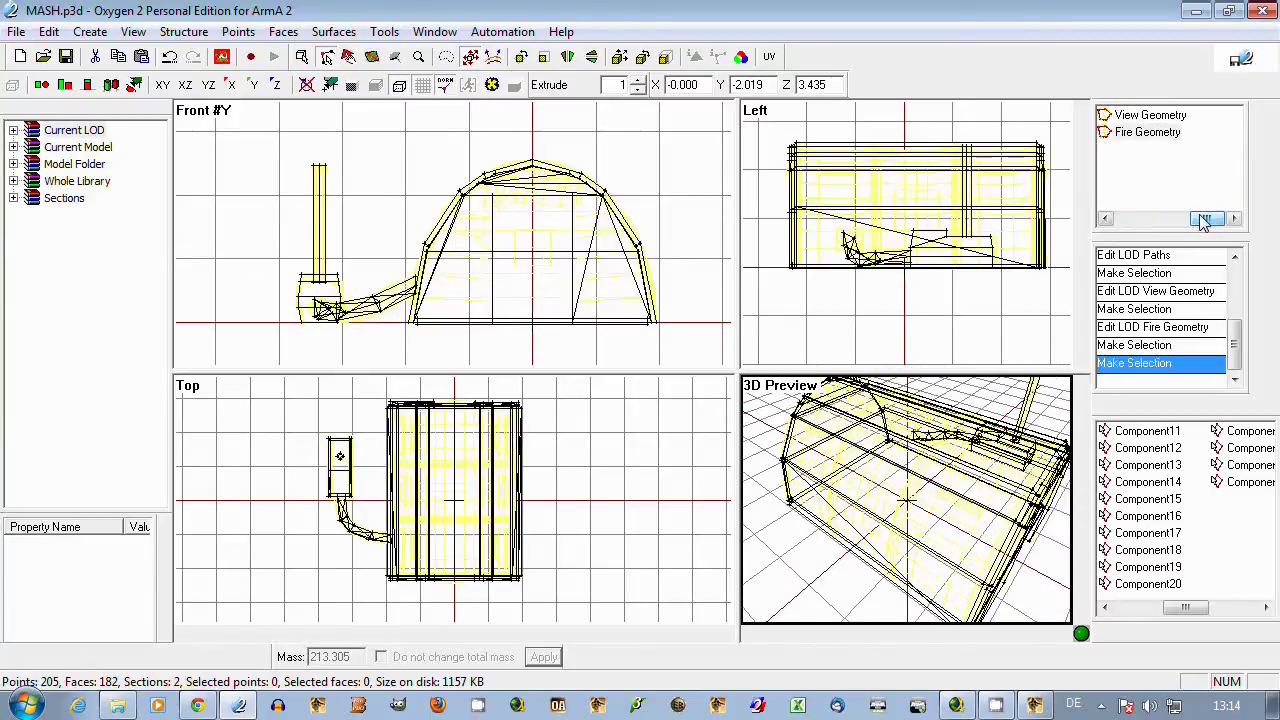
pyautogui.moveTo(979, 443); pyautogui.dragTo(921, 491, button='right')
pyautogui.click(868, 471)
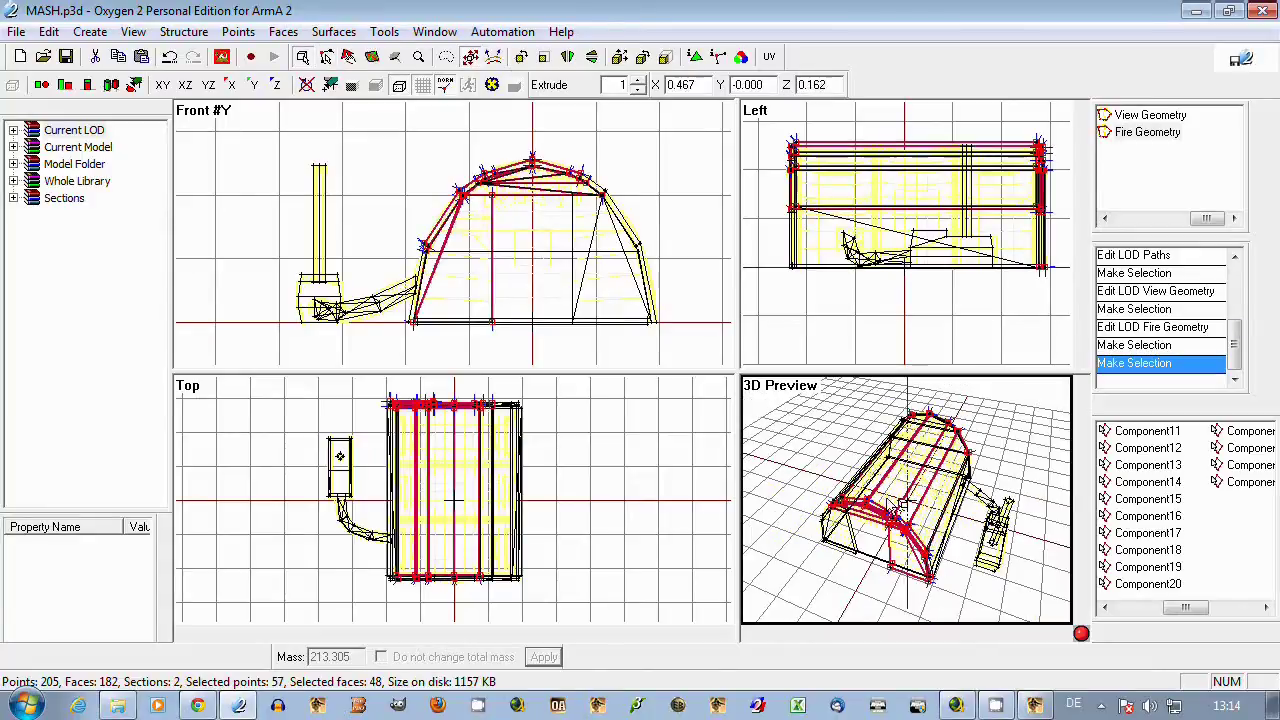
pyautogui.click(333, 33)
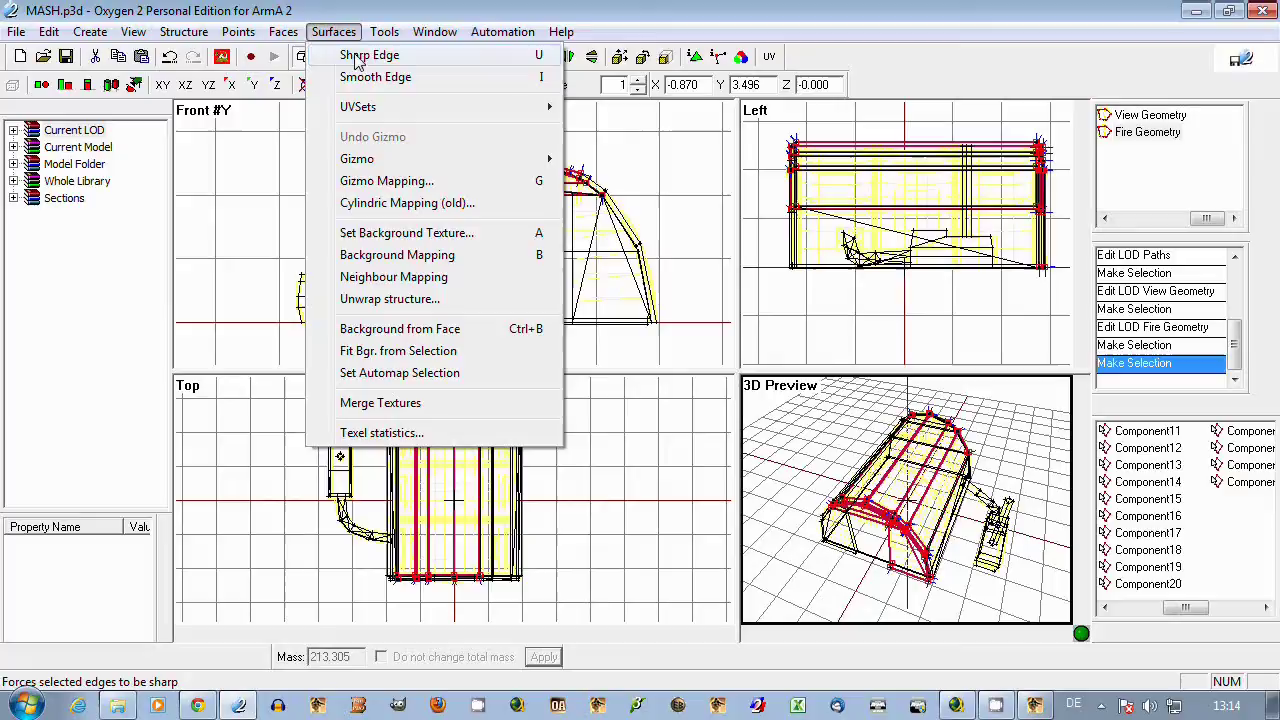
pyautogui.click(368, 55)
# Step: Clear the shell selection and select Component01, Component02 and Component03 to locate their parts, leaving nothing selected
pyautogui.click(1160, 508)
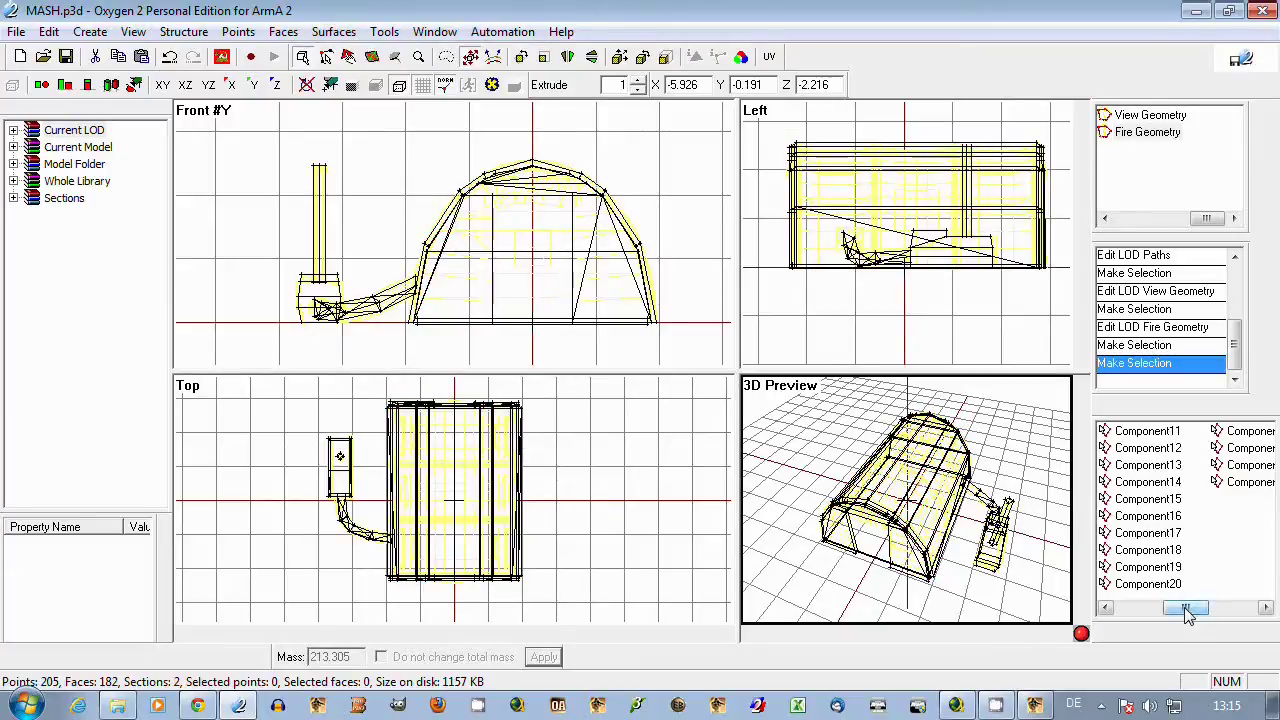
pyautogui.moveTo(1183, 607); pyautogui.dragTo(1137, 607)
pyautogui.click(1138, 433)
pyautogui.click(1130, 449)
pyautogui.click(970, 518)
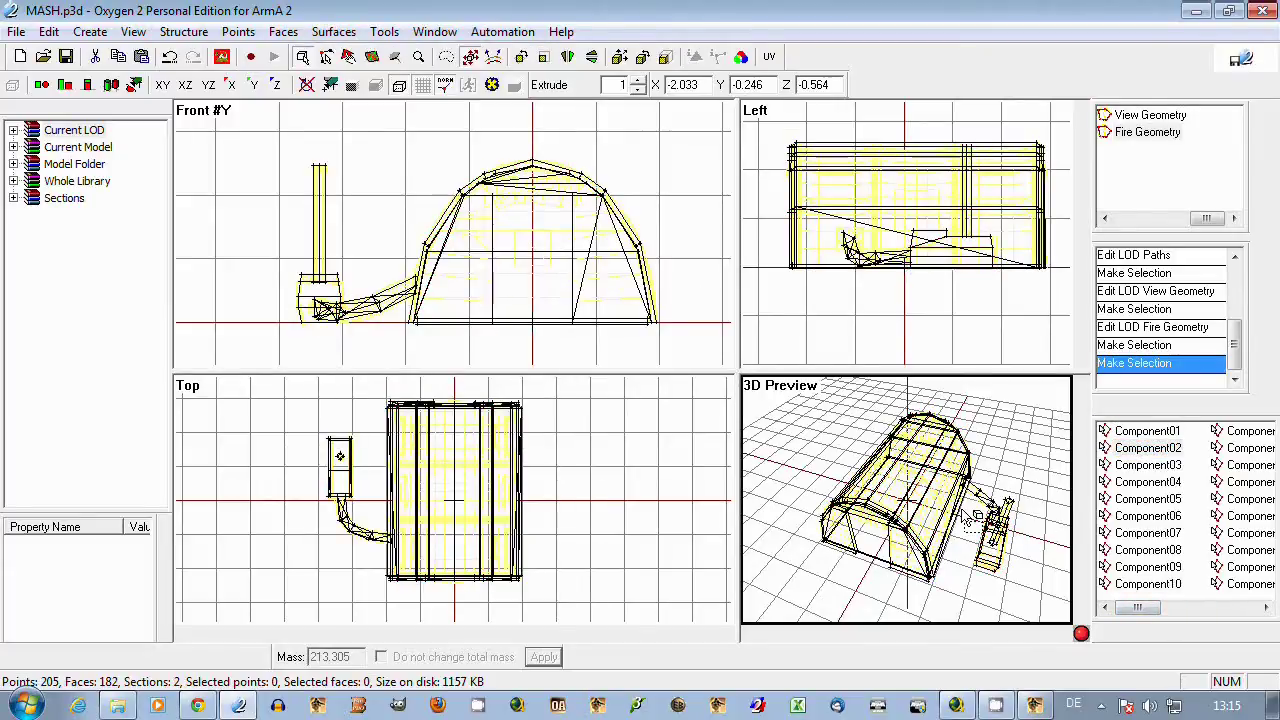
pyautogui.click(1130, 466)
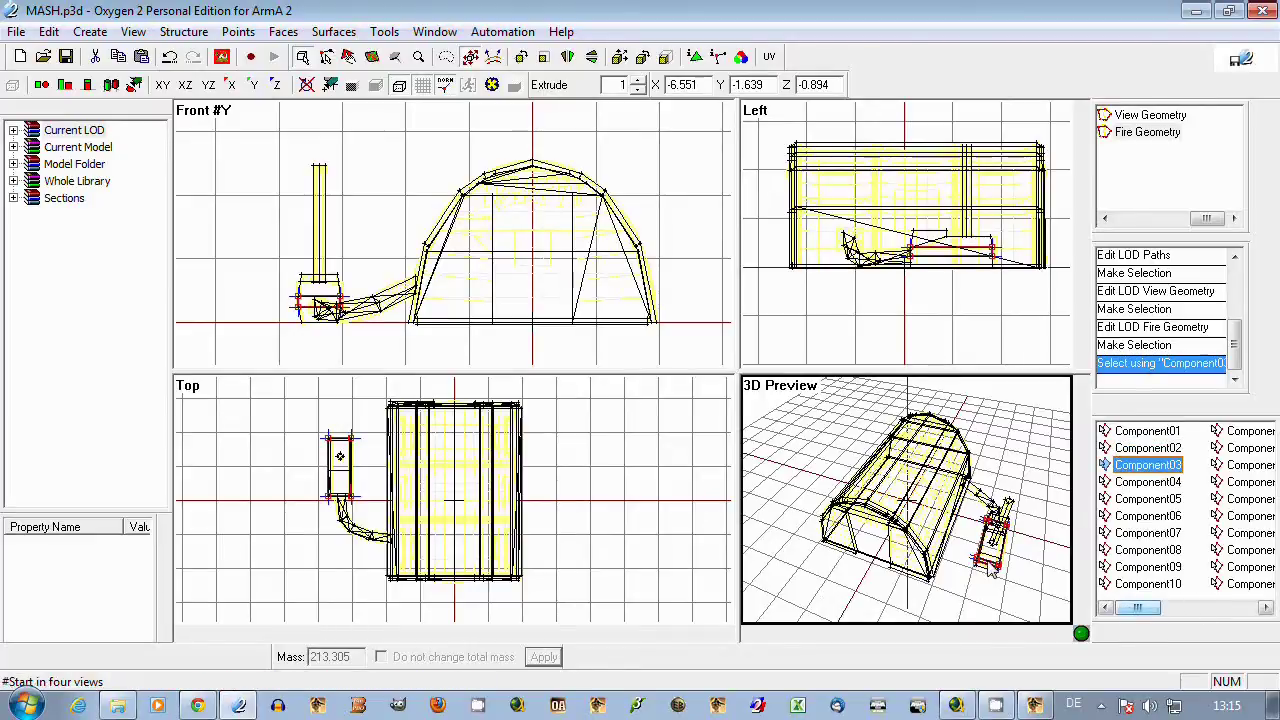
pyautogui.click(900, 528)
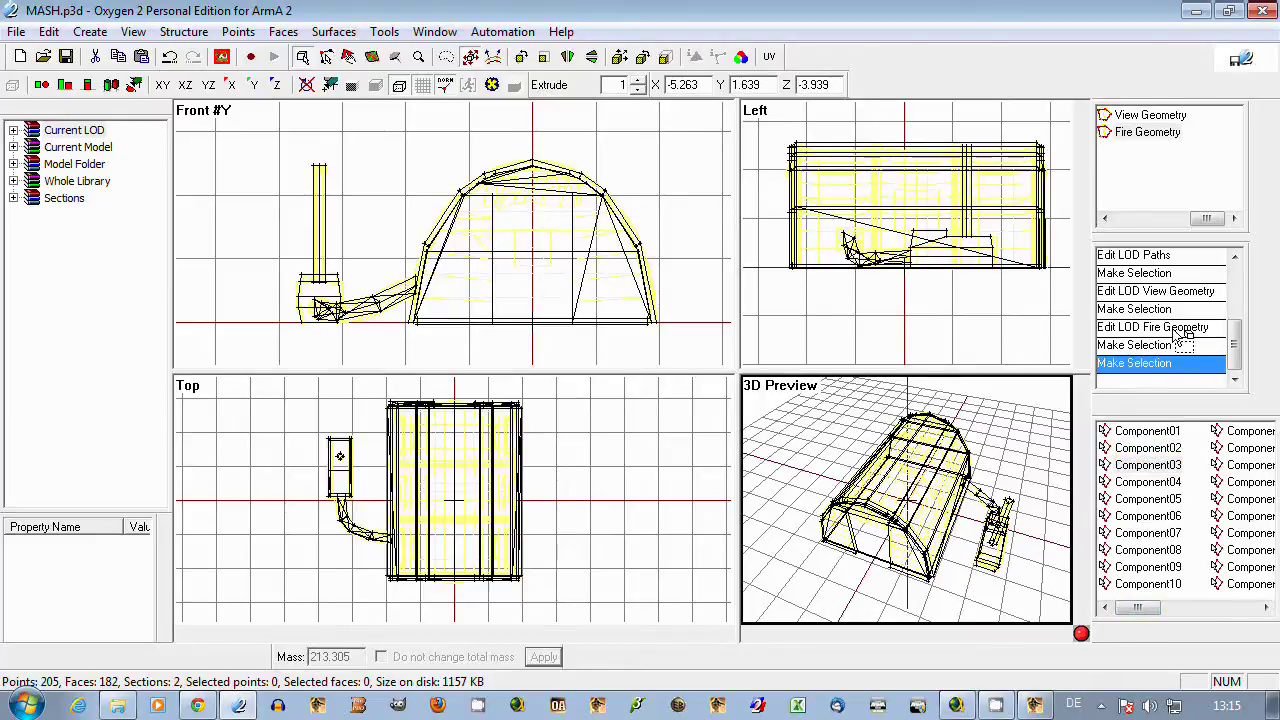
pyautogui.moveTo(1207, 220)
pyautogui.mouseDown()
pyautogui.moveTo(1185, 220)
pyautogui.moveTo(1205, 220)
pyautogui.mouseUp()
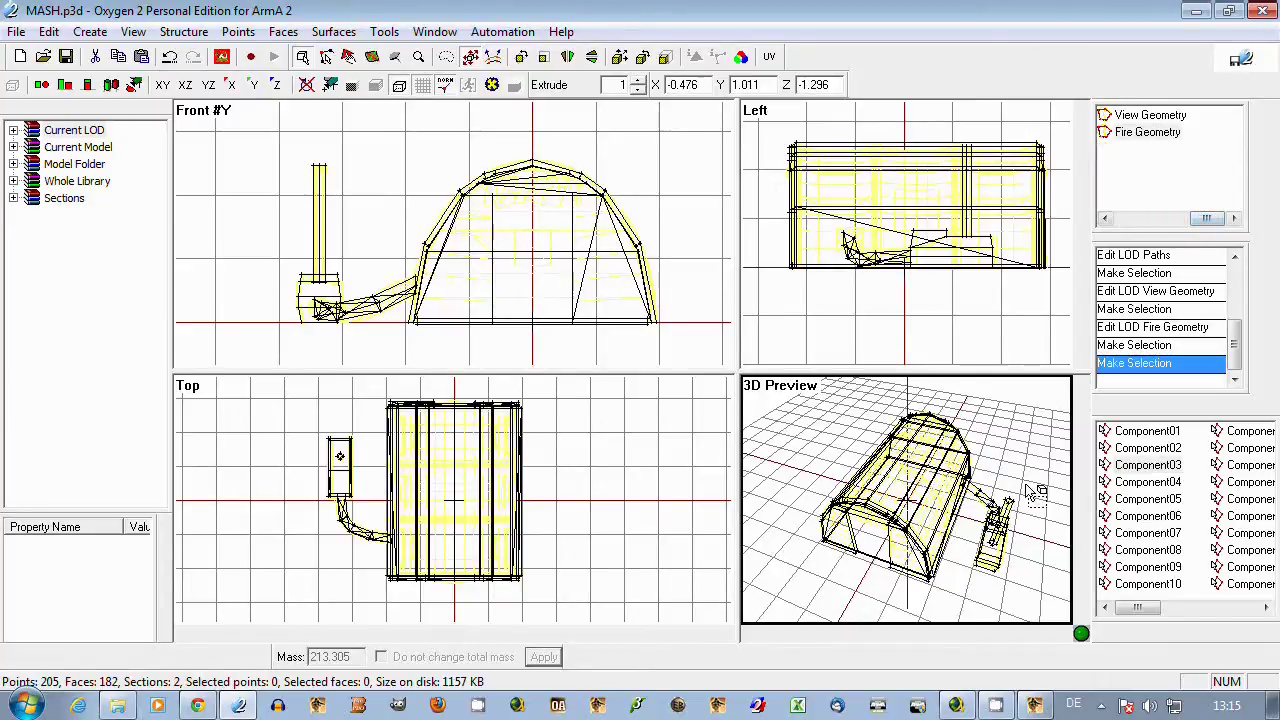